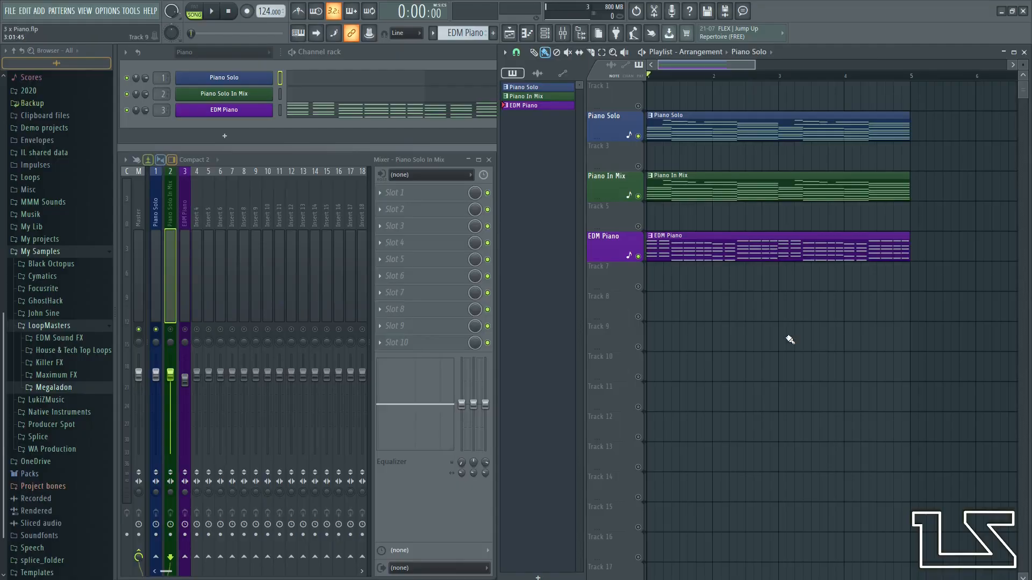
Select the Piano Solo mixer track and play its four-bar pattern
{"action": "scroll", "coordinate": [774, 304], "scroll_direction": "up", "scroll_amount": 3}
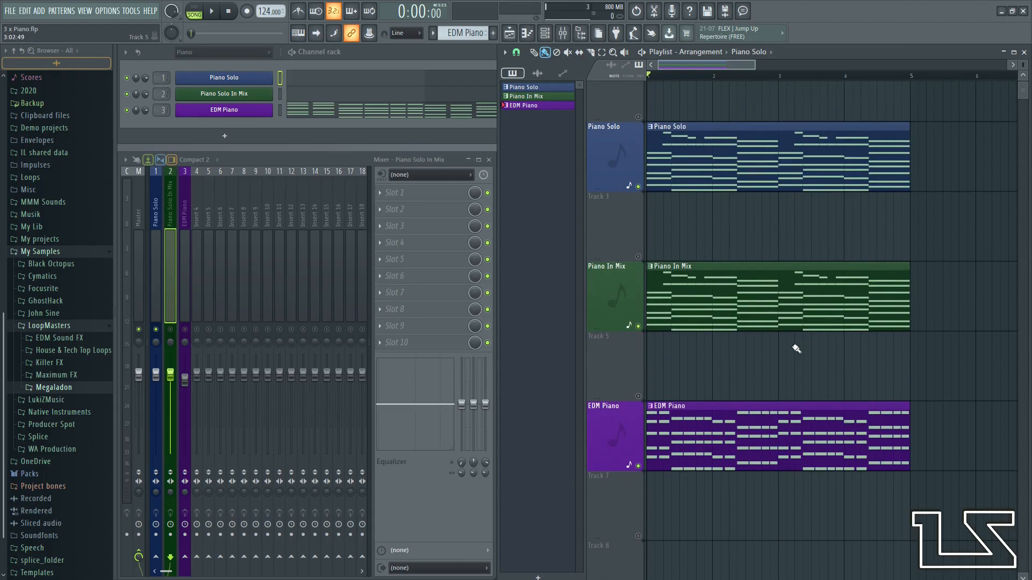
{"action": "scroll", "coordinate": [776, 357], "scroll_direction": "up", "scroll_amount": 2}
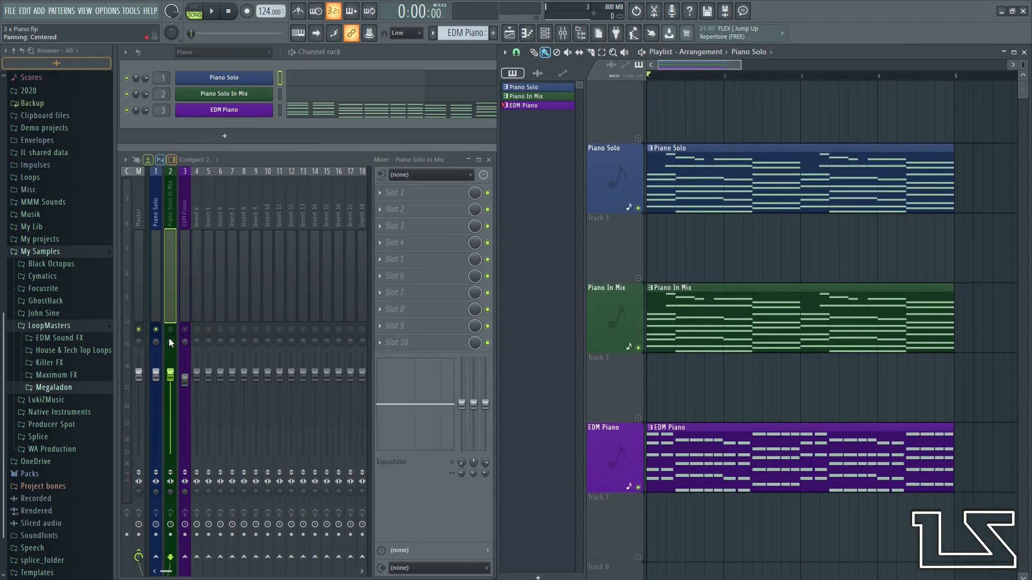
{"action": "left_click", "coordinate": [156, 315]}
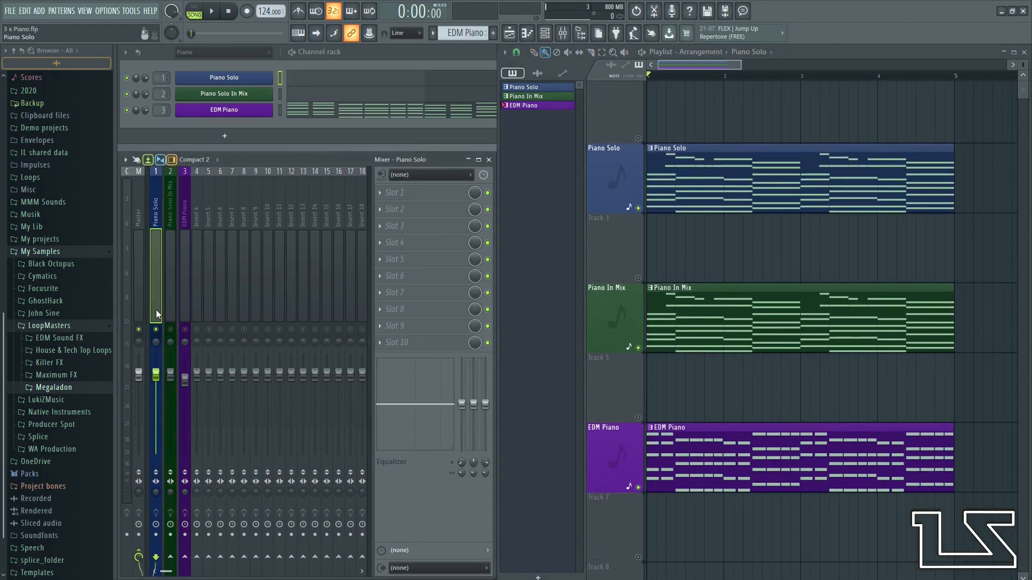
{"action": "key", "text": "space"}
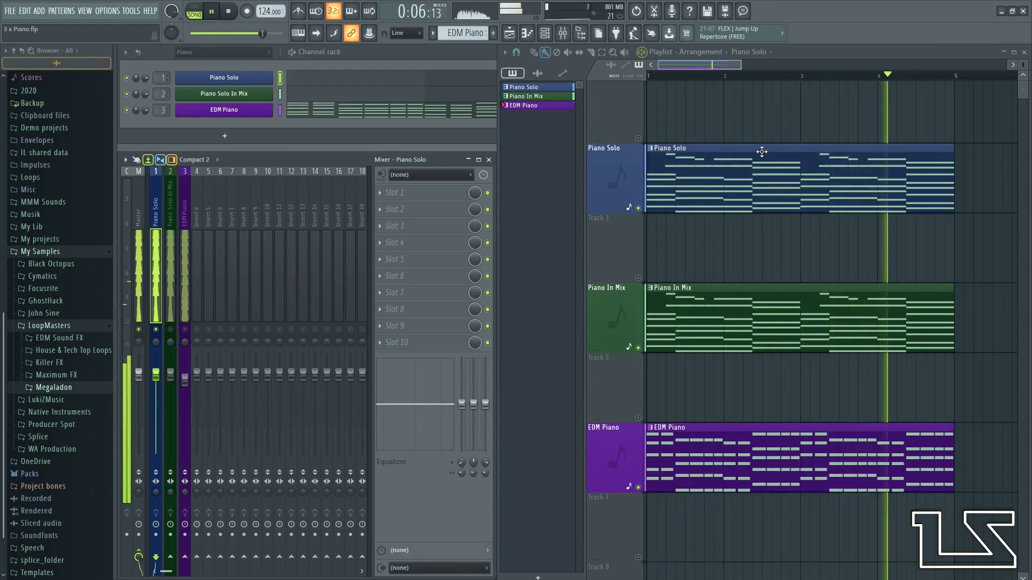
{"action": "key", "text": "space"}
Solo the Piano Solo In Mix mixer track and play its pattern
{"action": "scroll", "coordinate": [802, 185], "scroll_direction": "down", "scroll_amount": 2}
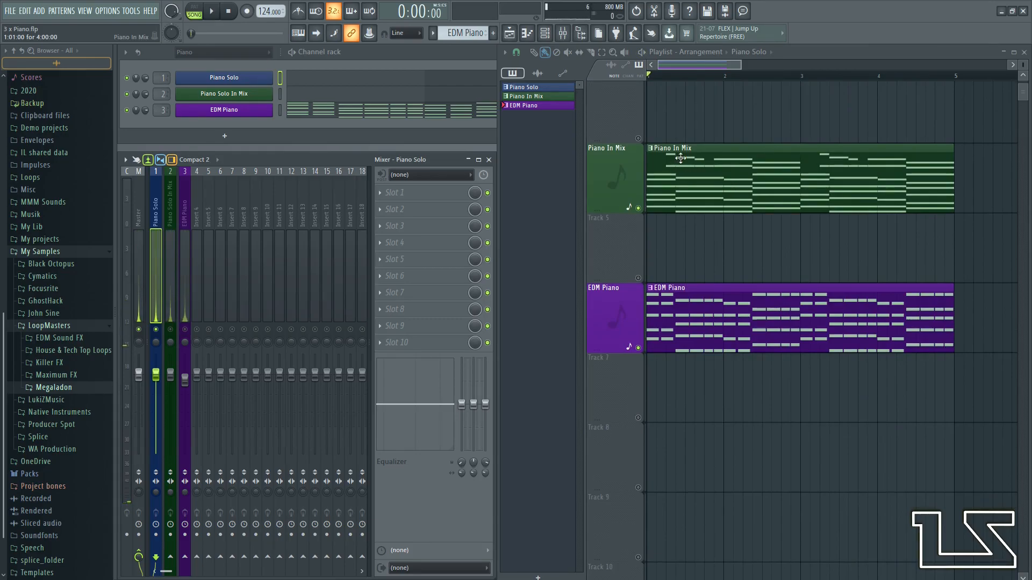
{"action": "right_click", "coordinate": [170, 330]}
{"action": "left_click", "coordinate": [170, 289]}
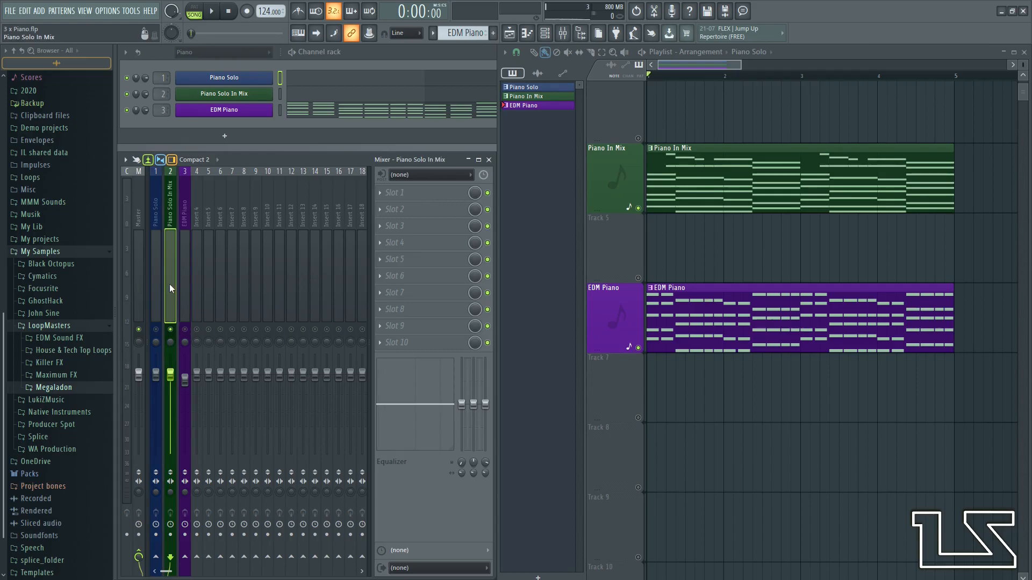
{"action": "key", "text": "space"}
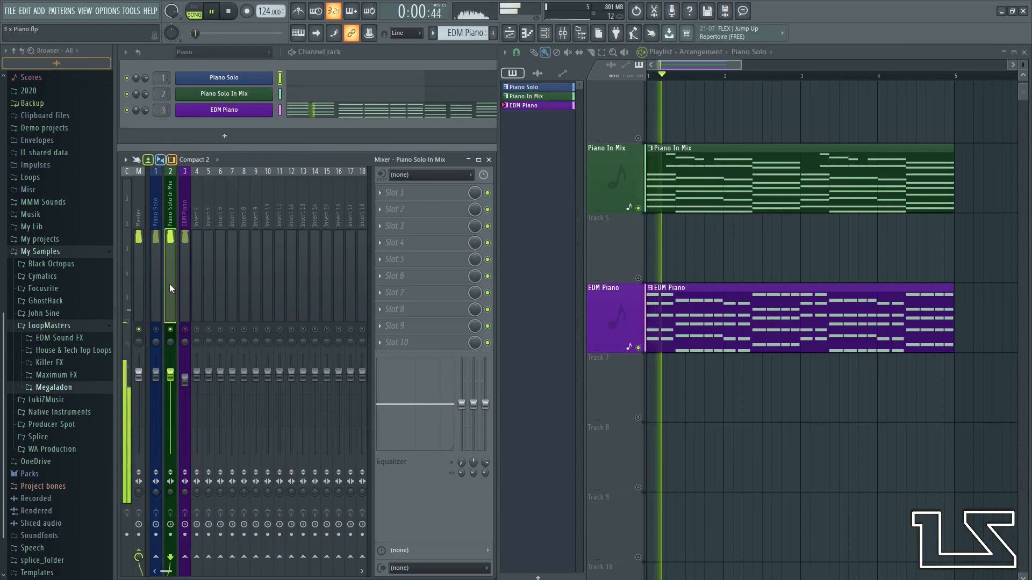
{"action": "key", "text": "space"}
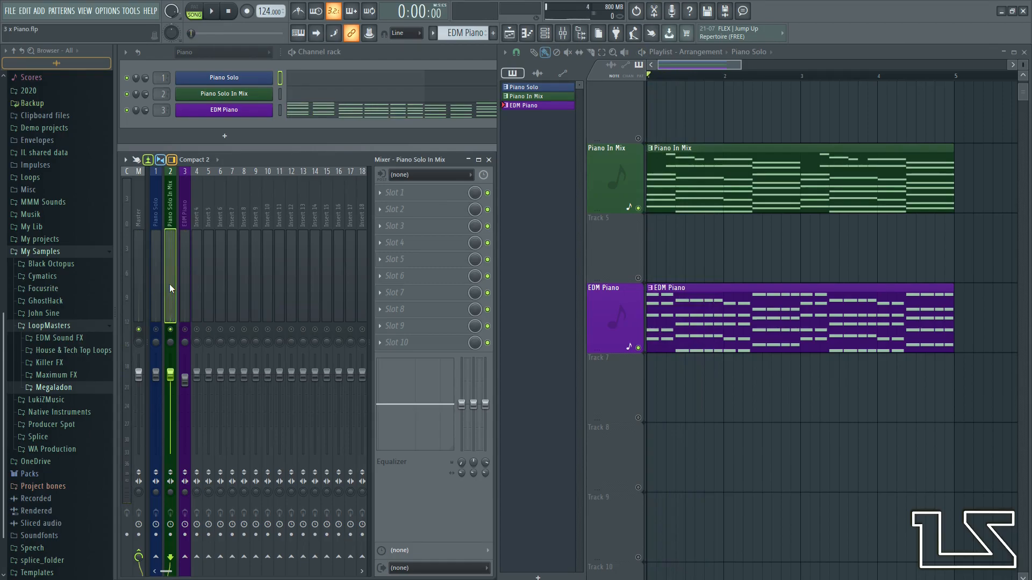
Solo the EDM Piano mixer track and play its pattern
{"action": "right_click", "coordinate": [185, 329]}
{"action": "left_click", "coordinate": [188, 303]}
{"action": "scroll", "coordinate": [739, 196], "scroll_direction": "down", "scroll_amount": 2}
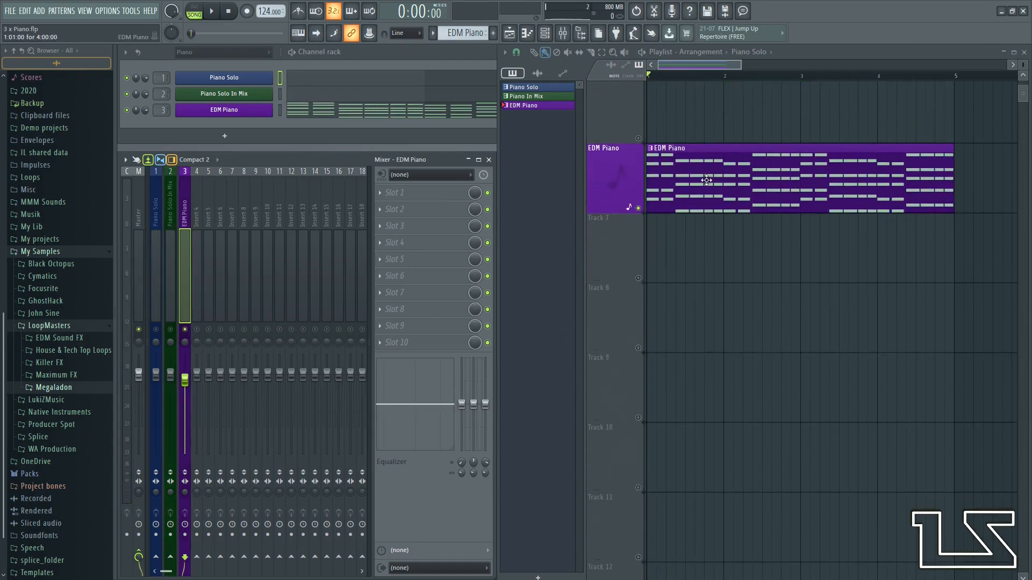
{"action": "key", "text": "space"}
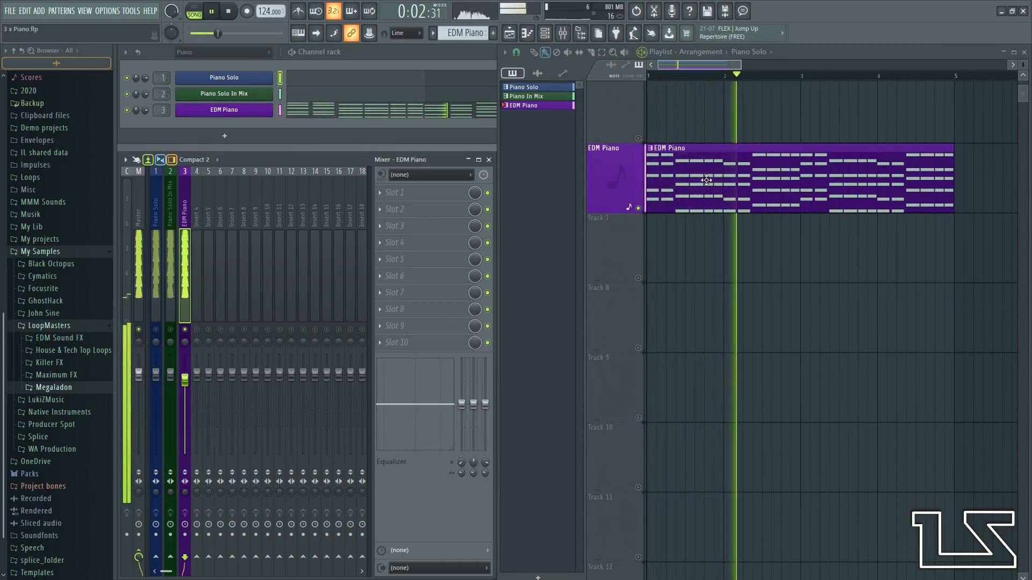
{"action": "key", "text": "space"}
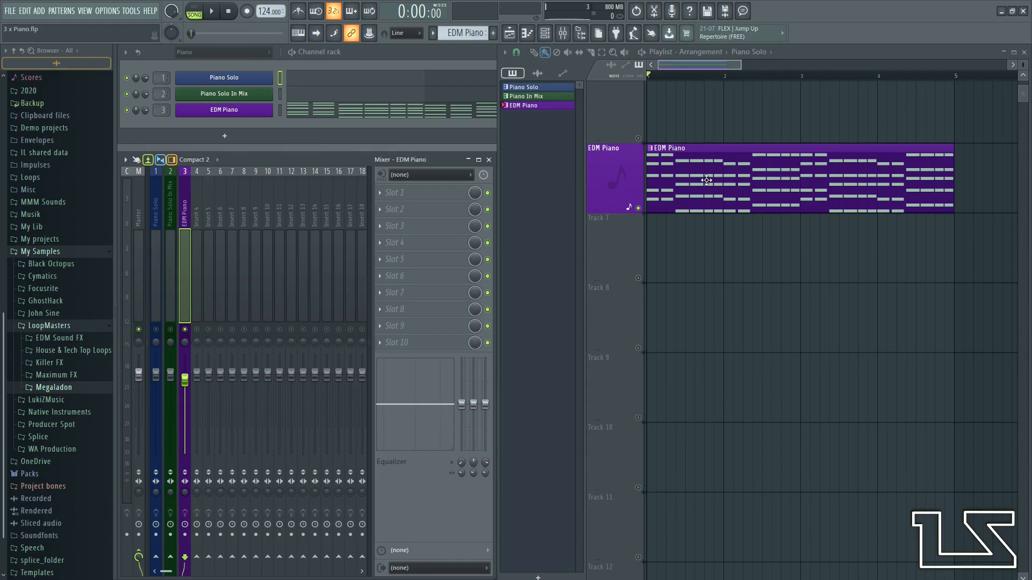
Load Fruity Parametric EQ 2 into the first effect slot of the Piano Solo mixer track
{"action": "scroll", "coordinate": [707, 180], "scroll_direction": "up", "scroll_amount": 4}
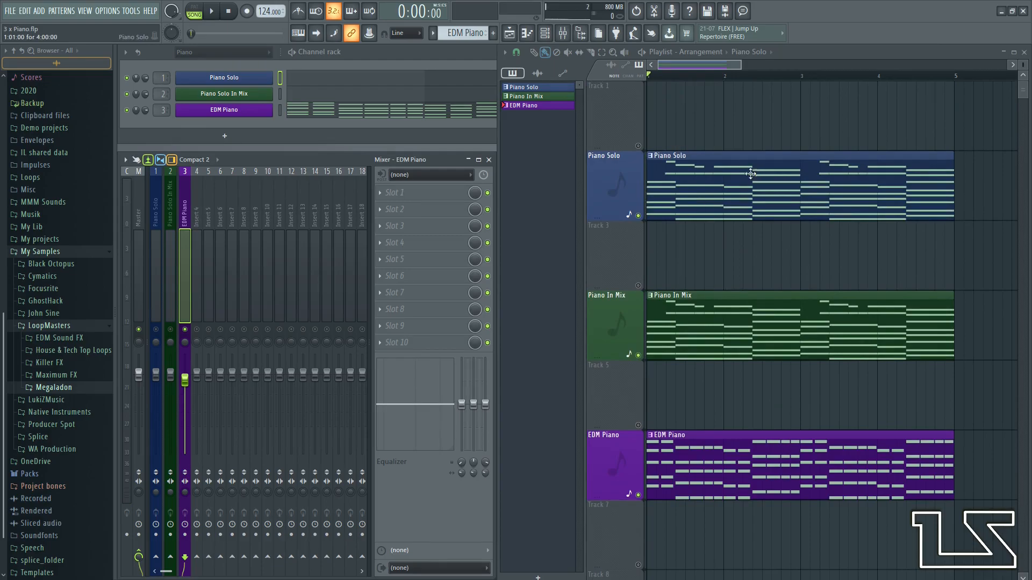
{"action": "scroll", "coordinate": [149, 294], "scroll_direction": "down", "scroll_amount": 2}
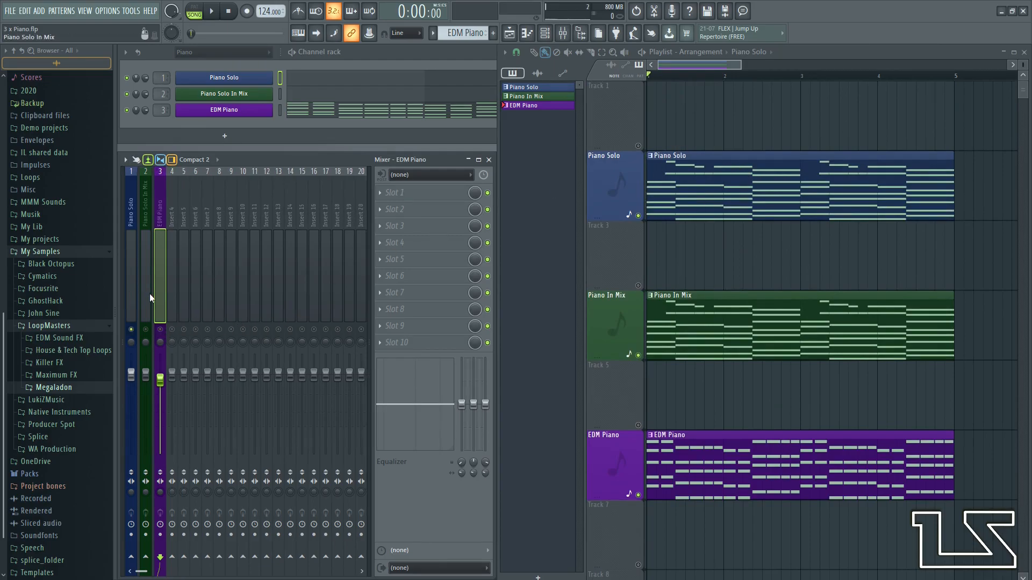
{"action": "left_click", "coordinate": [127, 292]}
{"action": "scroll", "coordinate": [128, 292], "scroll_direction": "up", "scroll_amount": 2}
{"action": "left_click", "coordinate": [418, 191]}
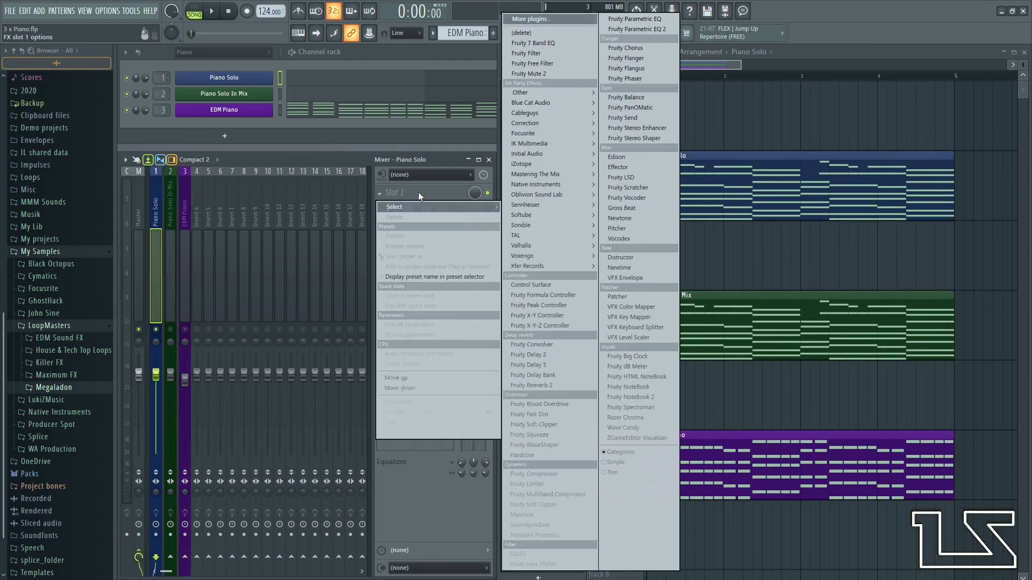
{"action": "left_click", "coordinate": [640, 30]}
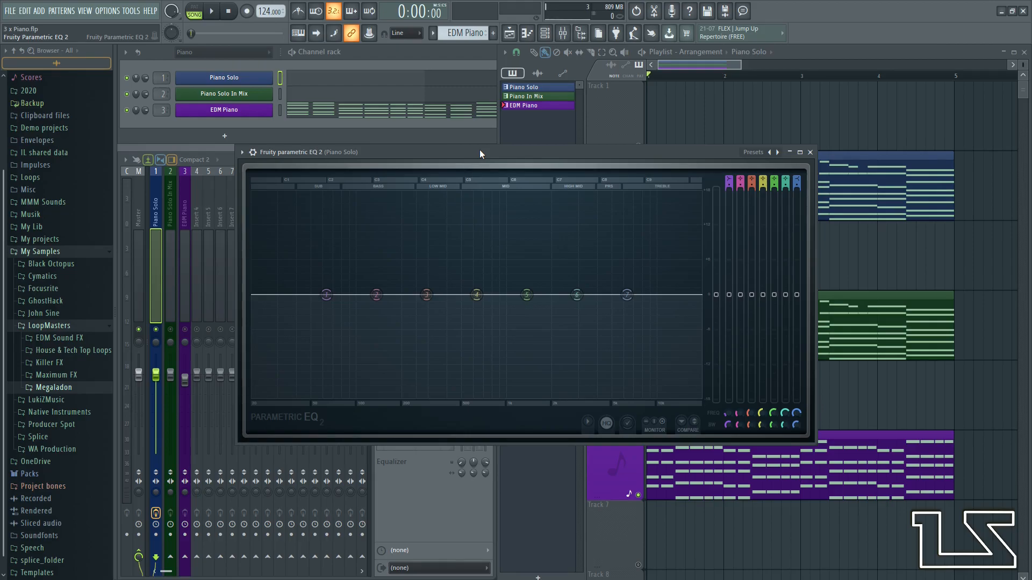
Set EQ band 1 of Piano Solo to high pass and move its cutoff to about 77 Hz during playback
{"action": "right_click", "coordinate": [326, 295]}
{"action": "mouse_move", "coordinate": [348, 327]}
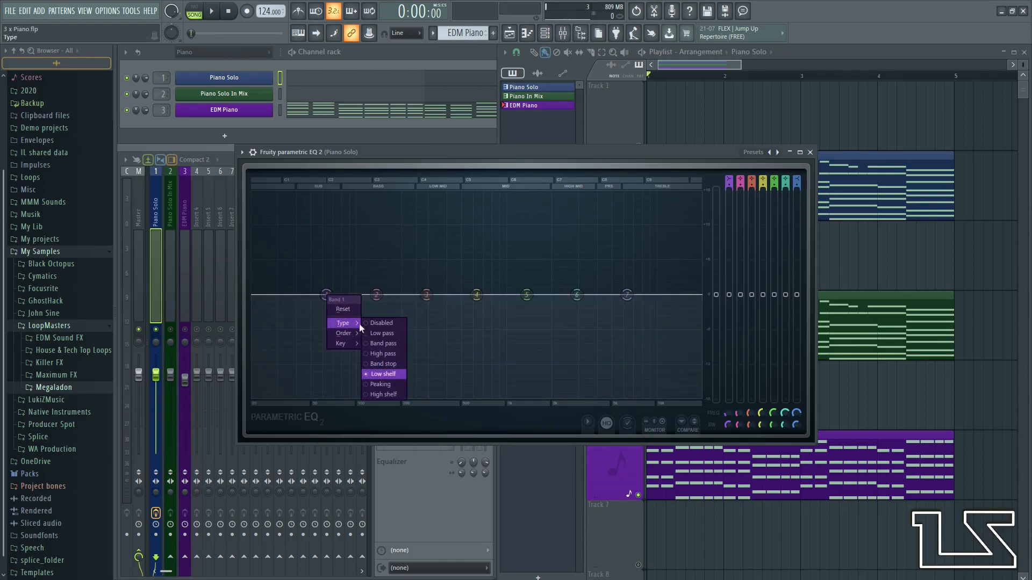
{"action": "left_click", "coordinate": [383, 354]}
{"action": "scroll", "coordinate": [327, 304], "scroll_direction": "down", "scroll_amount": 2}
{"action": "key", "text": "space"}
{"action": "mouse_move", "coordinate": [328, 302]}
{"action": "left_mouse_down"}
{"action": "mouse_move", "coordinate": [307, 302]}
{"action": "mouse_move", "coordinate": [338, 294]}
{"action": "left_mouse_up"}
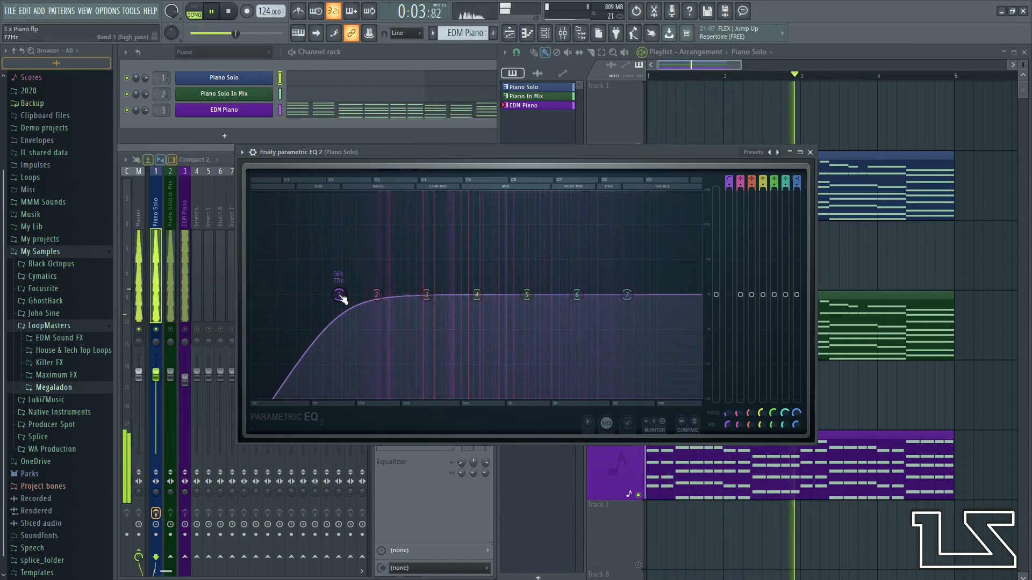
{"action": "key", "text": "space"}
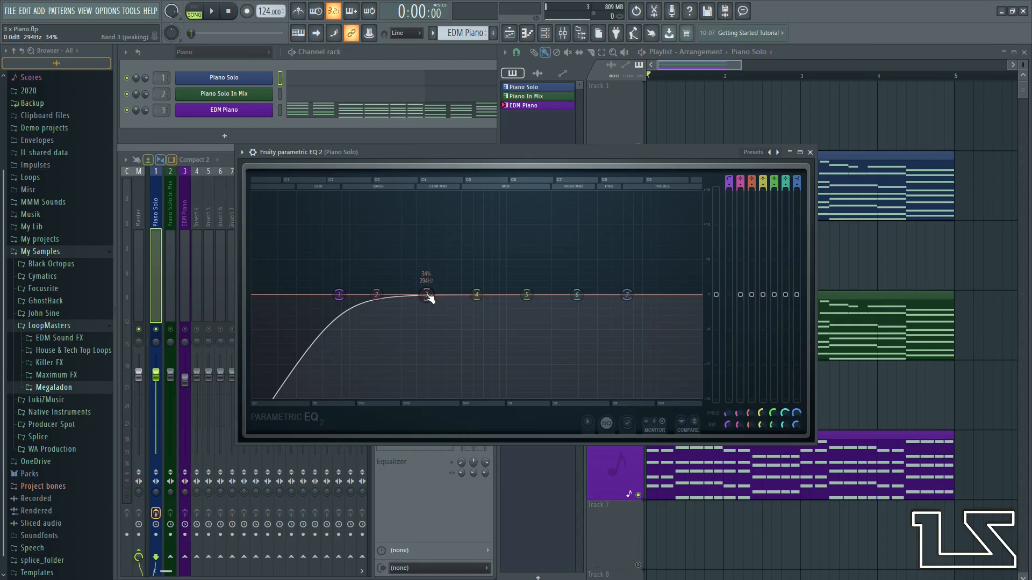
Cut the Piano Solo EQ slightly with bands 3, 4 and 5 across the low mids to upper mids while playing
{"action": "key", "text": "space"}
{"action": "mouse_move", "coordinate": [427, 296]}
{"action": "left_mouse_down"}
{"action": "mouse_move", "coordinate": [397, 253]}
{"action": "mouse_move", "coordinate": [445, 248]}
{"action": "mouse_move", "coordinate": [393, 248]}
{"action": "mouse_move", "coordinate": [409, 262]}
{"action": "mouse_move", "coordinate": [408, 303]}
{"action": "left_mouse_up"}
{"action": "key", "text": "space"}
{"action": "key", "text": "space"}
{"action": "left_click_drag", "start_coordinate": [476, 295], "coordinate": [534, 298]}
{"action": "key", "text": "space"}
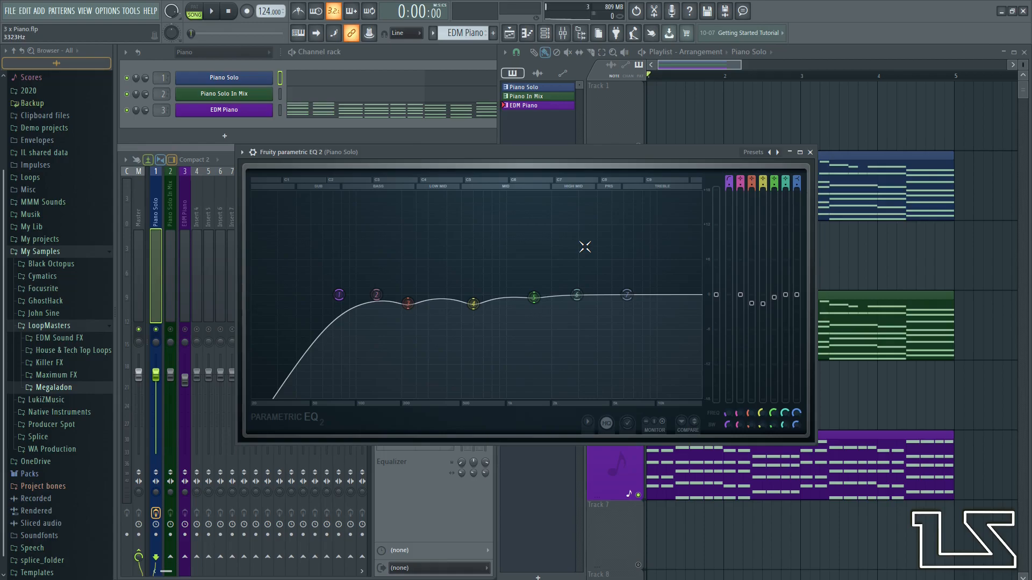
Boost the Piano Solo highs by raising high-shelf band 7 and lowering its frequency, and play the result
{"action": "left_click_drag", "start_coordinate": [626, 295], "coordinate": [583, 277]}
{"action": "key", "text": "space"}
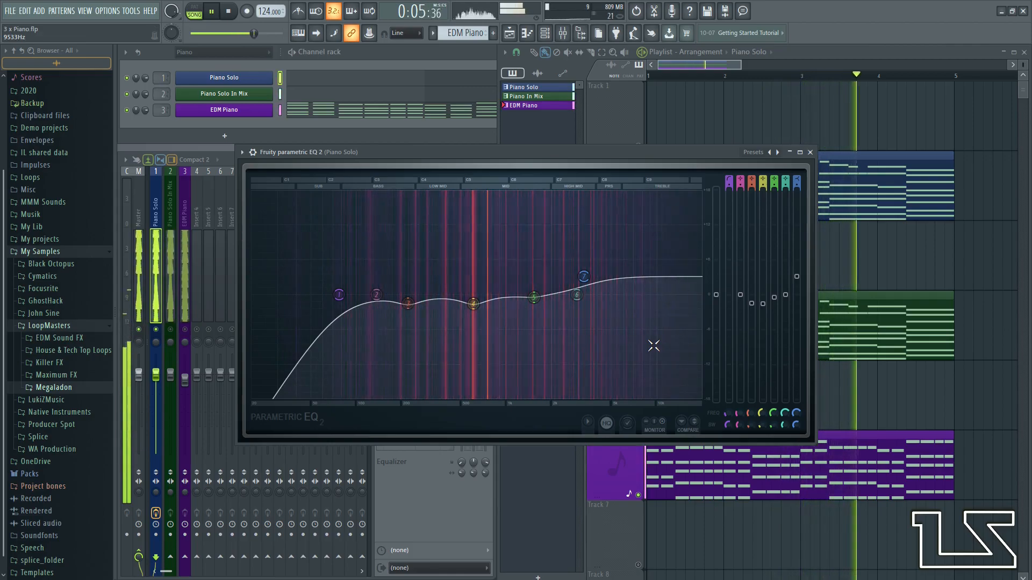
{"action": "key", "text": "space"}
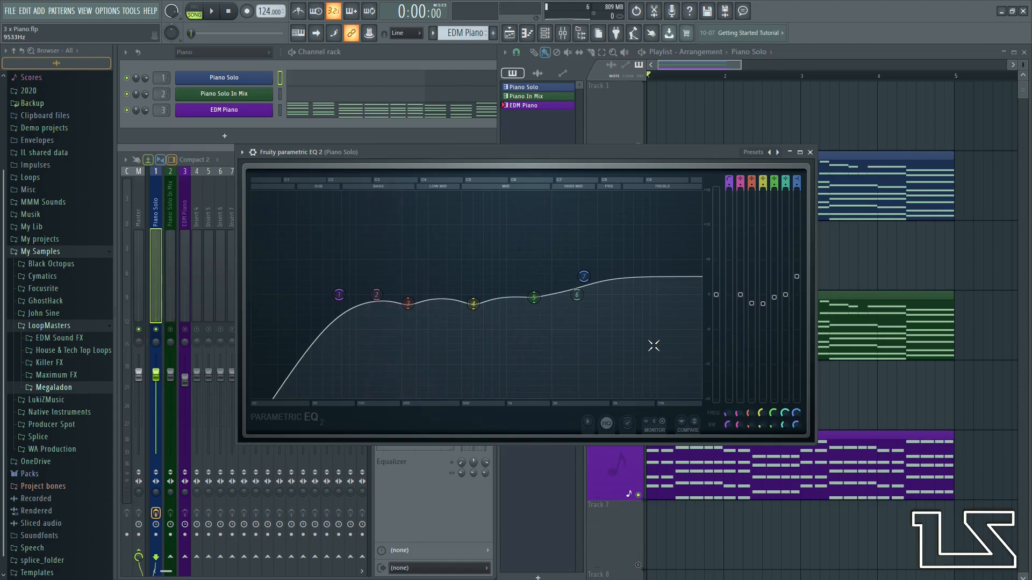
Play the soloed Piano Solo In Mix mixer track and load Fruity Parametric EQ 2 into its first effect slot
{"action": "left_click", "coordinate": [171, 296]}
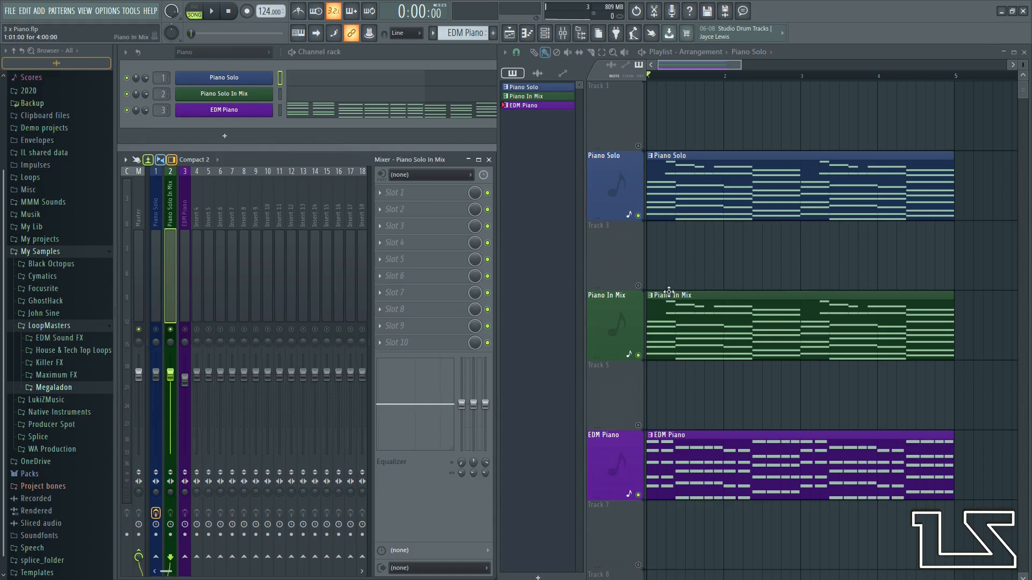
{"action": "key", "text": "space"}
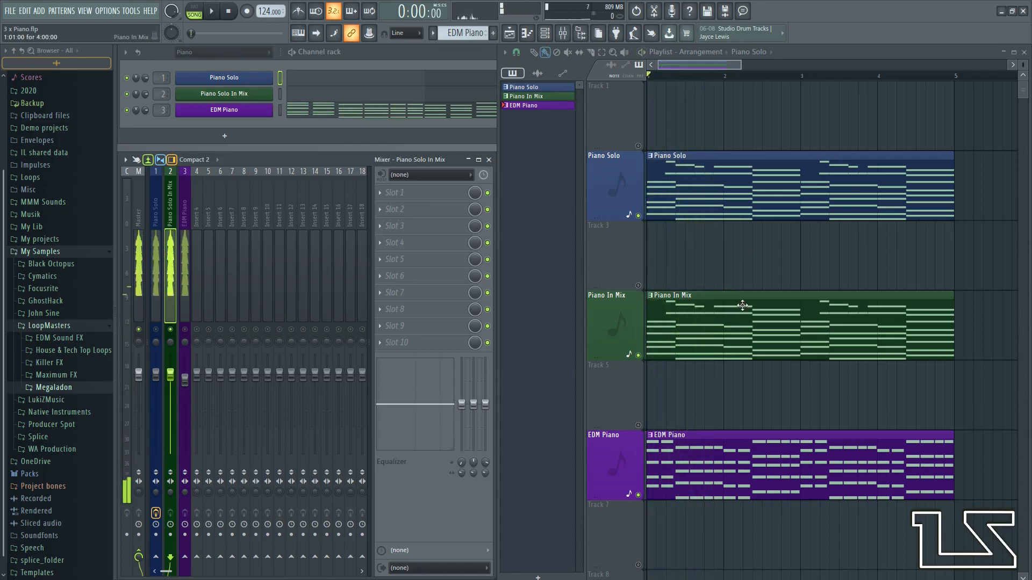
{"action": "key", "text": "space"}
{"action": "left_click", "coordinate": [395, 193]}
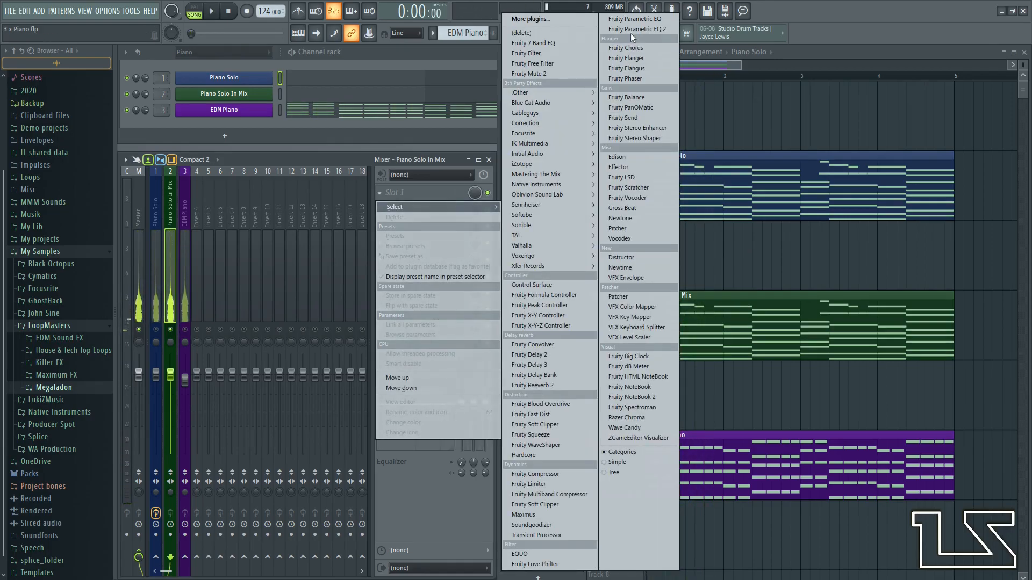
{"action": "left_click", "coordinate": [630, 29]}
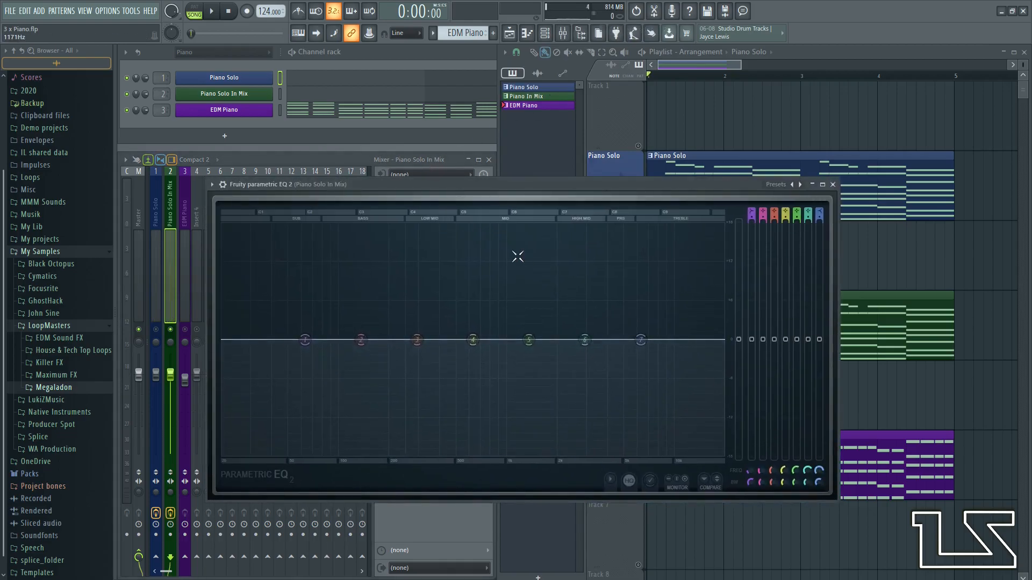
{"action": "left_click_drag", "start_coordinate": [501, 188], "coordinate": [533, 158]}
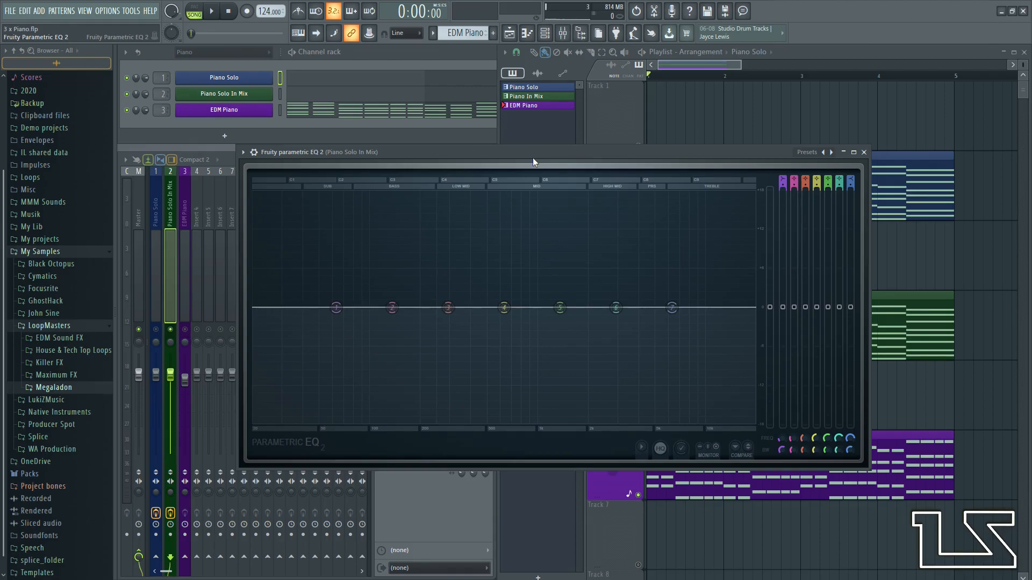
Set EQ band 1 of Piano Solo In Mix to high pass with its cutoff at about 212 Hz
{"action": "right_click", "coordinate": [336, 308]}
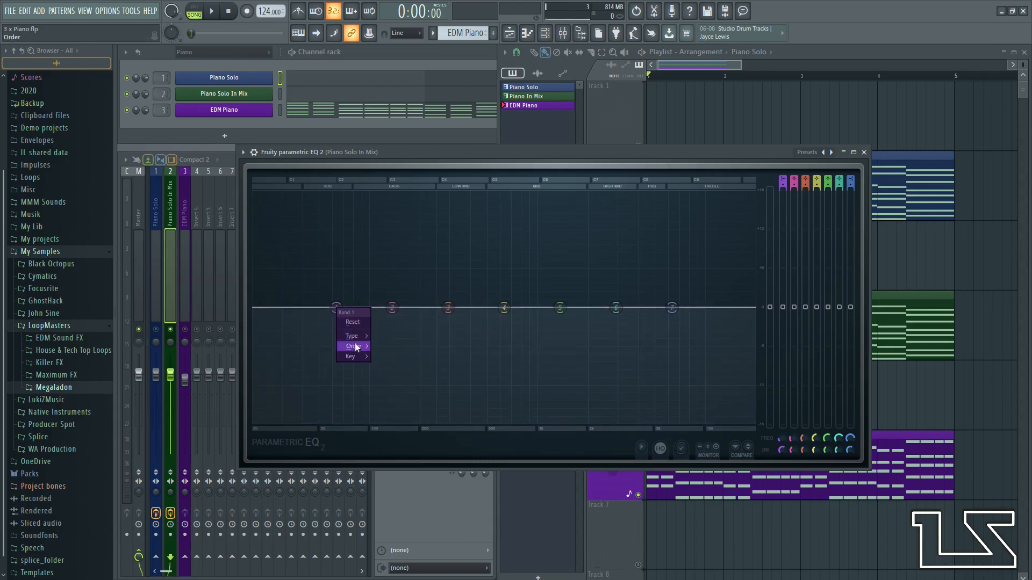
{"action": "mouse_move", "coordinate": [353, 336]}
{"action": "left_click", "coordinate": [394, 359]}
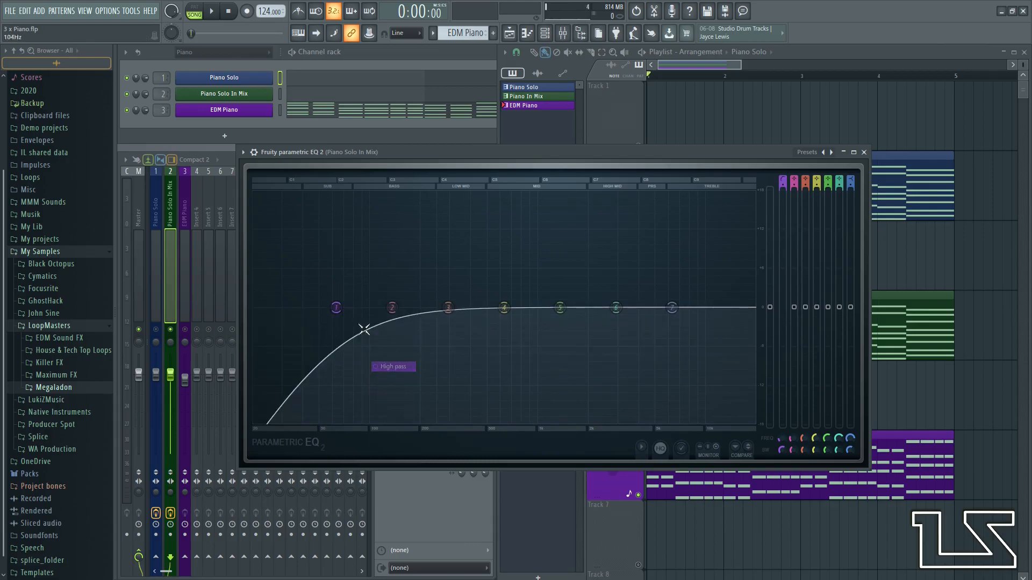
{"action": "left_click_drag", "start_coordinate": [336, 308], "coordinate": [425, 308]}
{"action": "key", "text": "space"}
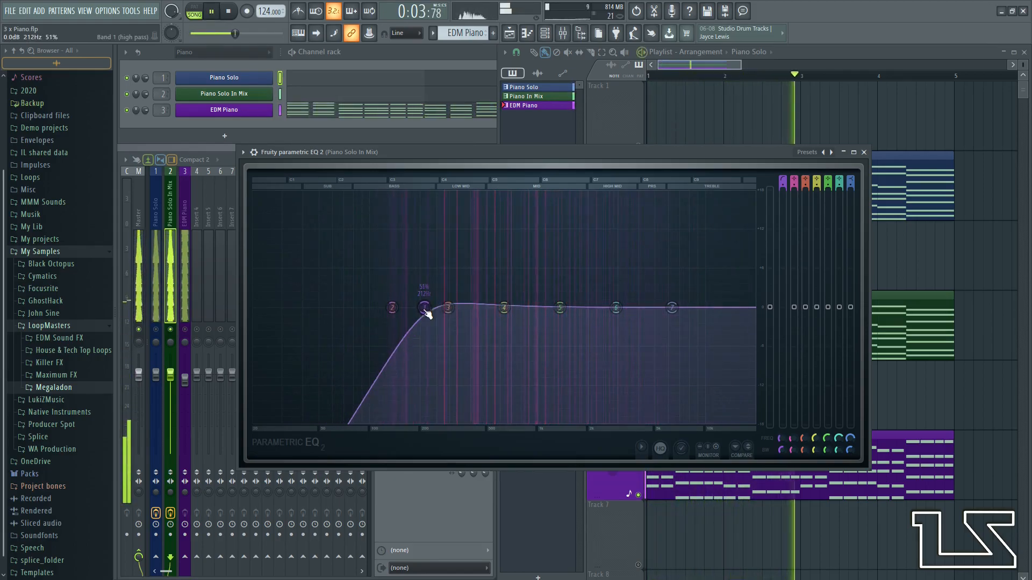
Make the high-pass filter Steep 4 and shift its cutoff to about 196 Hz
{"action": "right_click", "coordinate": [425, 310]}
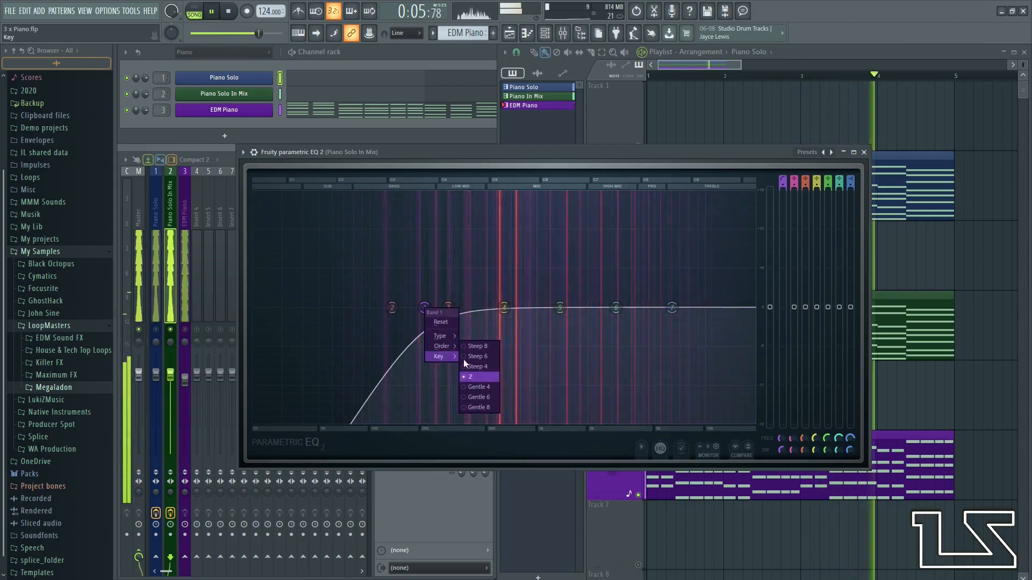
{"action": "left_click", "coordinate": [474, 367]}
{"action": "left_click_drag", "start_coordinate": [424, 308], "coordinate": [419, 308]}
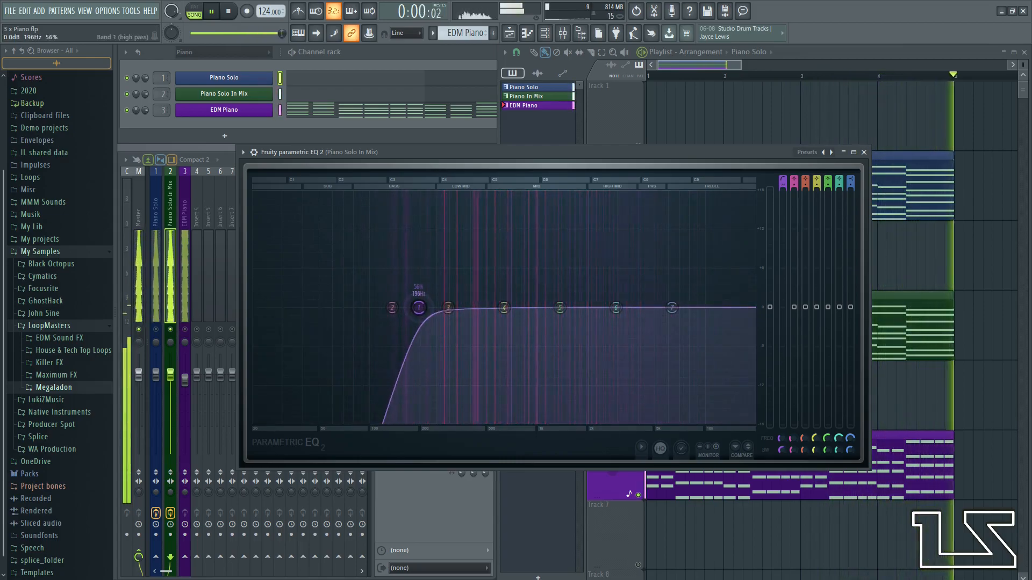
{"action": "key", "text": "space"}
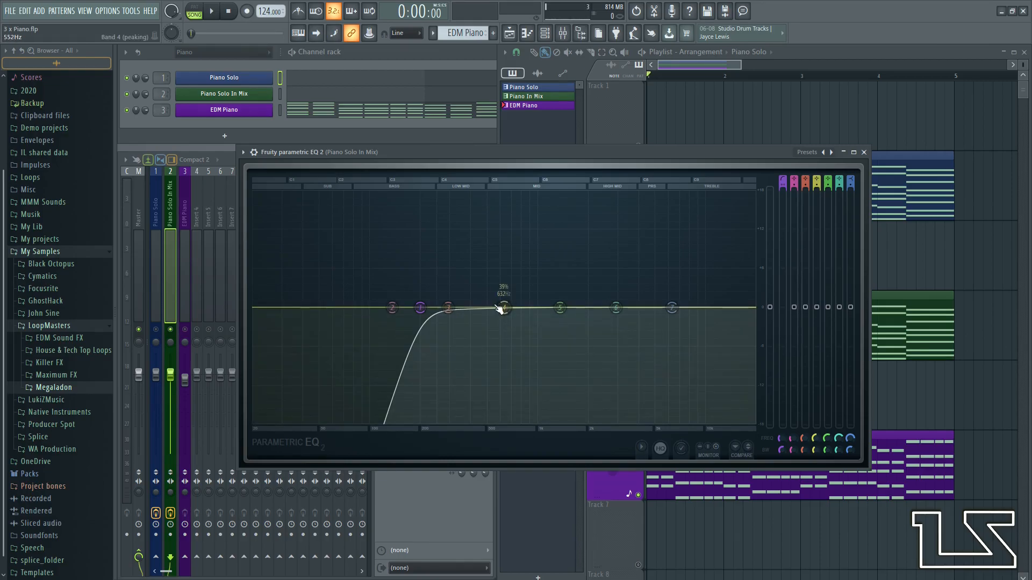
Dip the Piano Solo In Mix low mids with band 4 and the mids with band 5 during playback
{"action": "key", "text": "space"}
{"action": "left_click_drag", "start_coordinate": [502, 309], "coordinate": [460, 321]}
{"action": "left_click_drag", "start_coordinate": [559, 307], "coordinate": [536, 318]}
{"action": "key", "text": "space"}
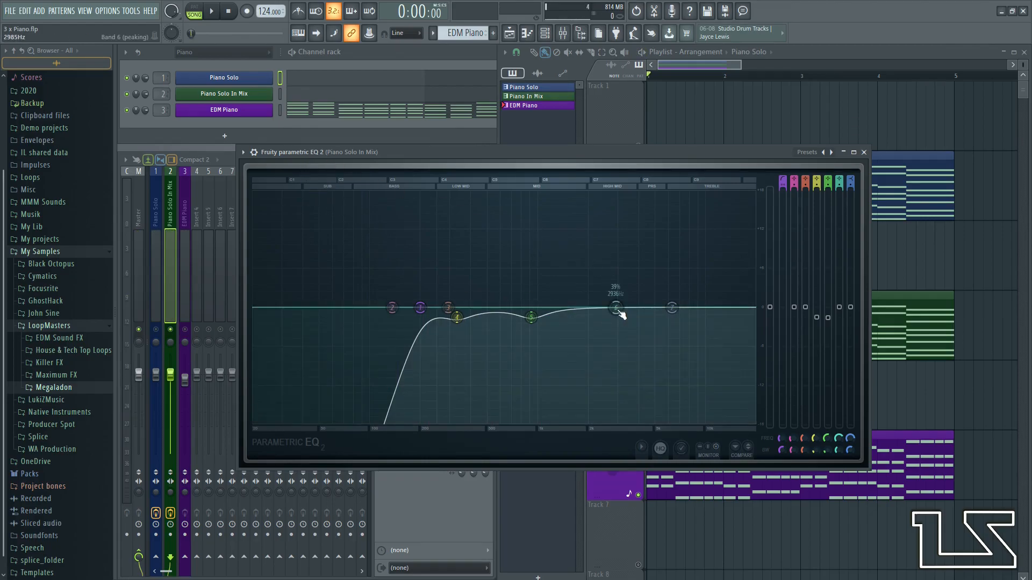
Move band 6 of the Piano Solo In Mix EQ to a lower frequency and cut it slightly while playing
{"action": "left_click_drag", "start_coordinate": [616, 307], "coordinate": [593, 308]}
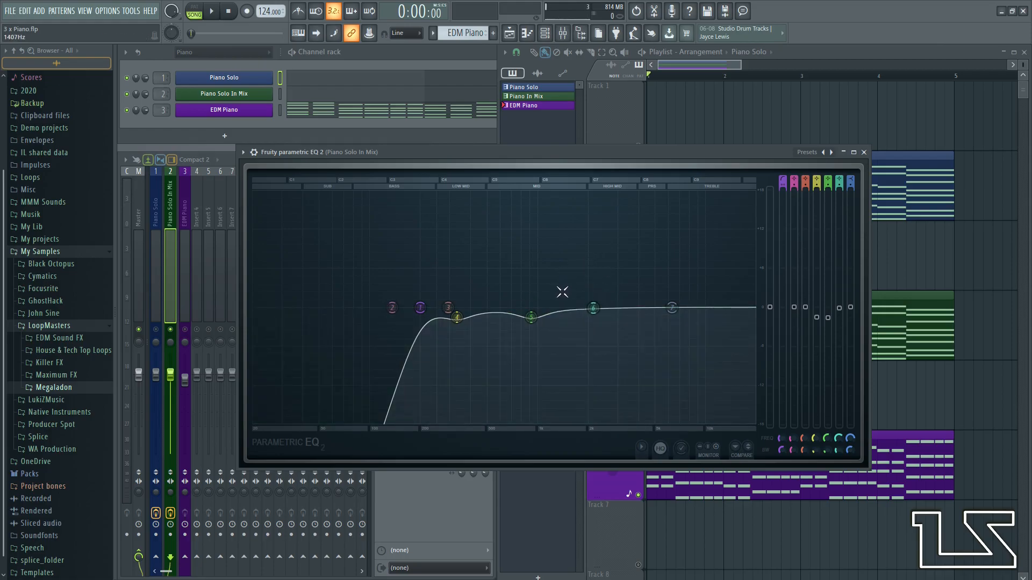
{"action": "key", "text": "space"}
{"action": "mouse_move", "coordinate": [593, 308]}
{"action": "left_mouse_down"}
{"action": "mouse_move", "coordinate": [588, 281]}
{"action": "mouse_move", "coordinate": [581, 315]}
{"action": "left_mouse_up"}
{"action": "key", "text": "space"}
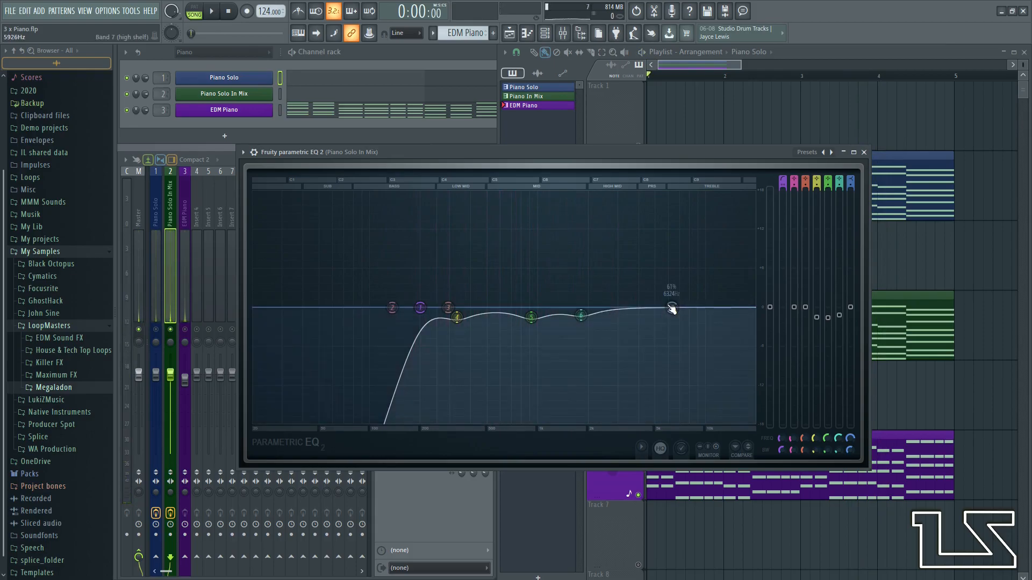
Boost the highs of Piano Solo In Mix with the band 7 high shelf at a lower frequency and play it back
{"action": "left_click_drag", "start_coordinate": [672, 309], "coordinate": [640, 295]}
{"action": "key", "text": "space"}
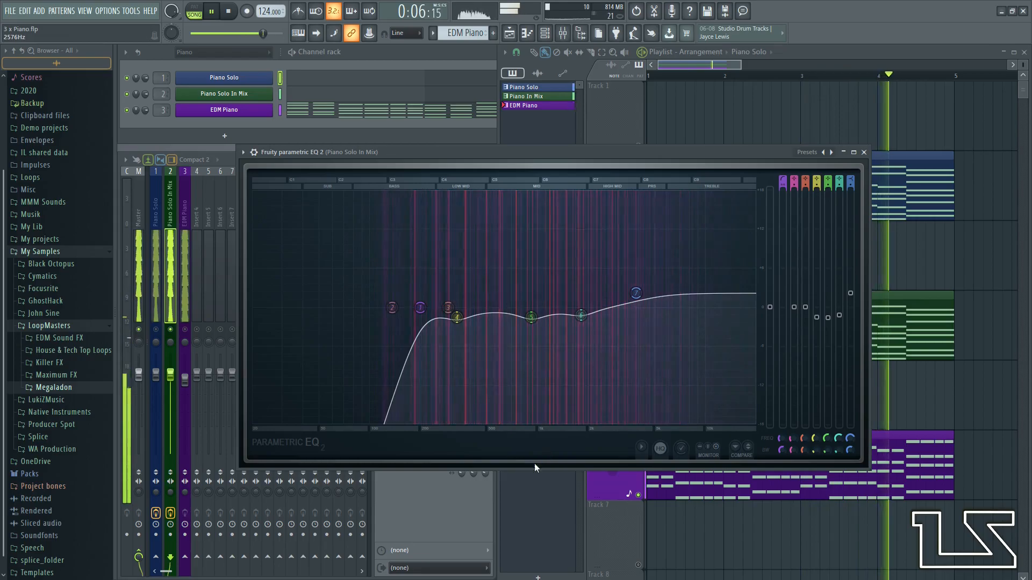
{"action": "key", "text": "space"}
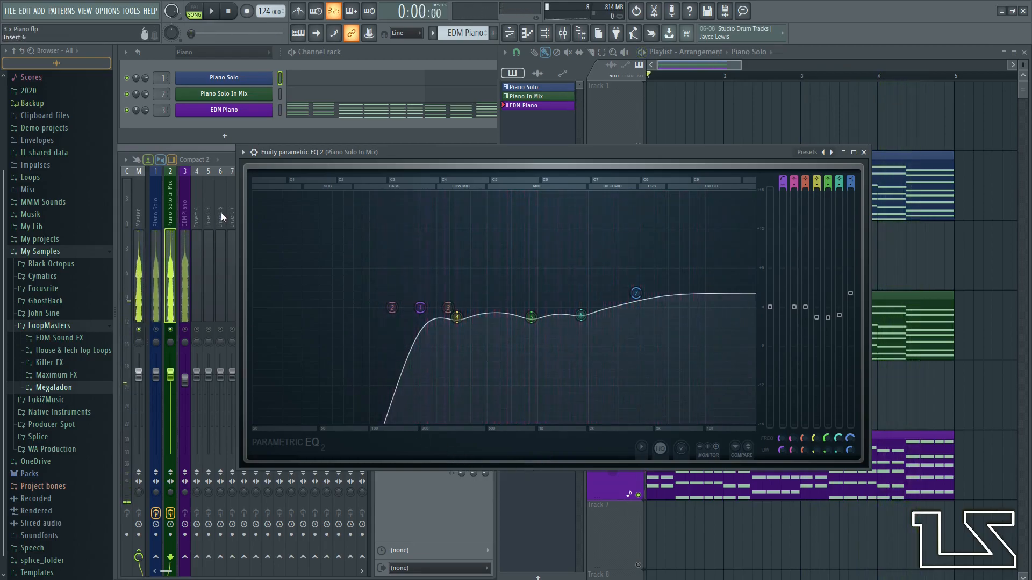
Solo and play the Piano Solo track and the Piano Solo In Mix track in turn to compare their sound
{"action": "left_click", "coordinate": [161, 263]}
{"action": "left_click", "coordinate": [157, 293]}
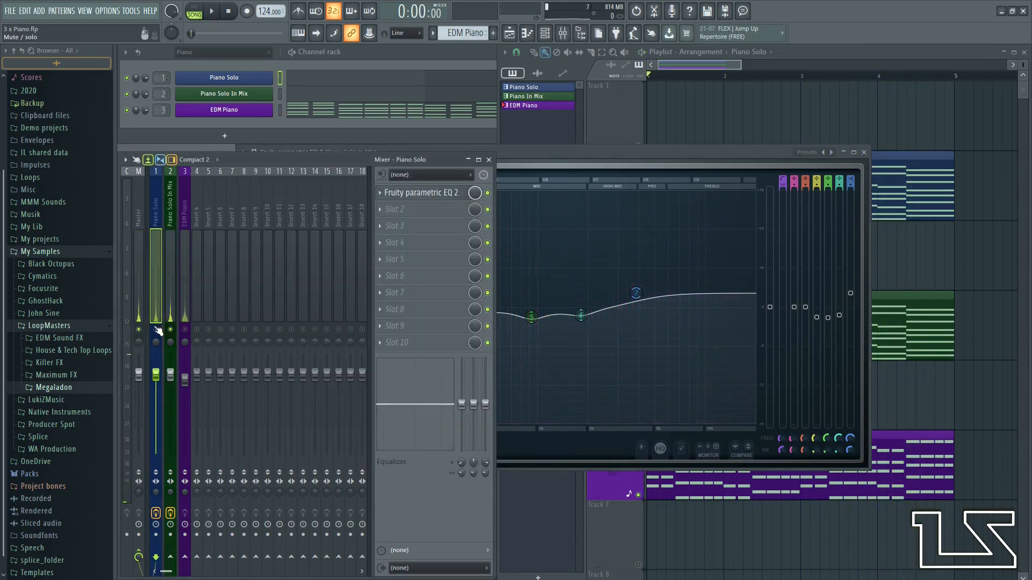
{"action": "key", "text": "space"}
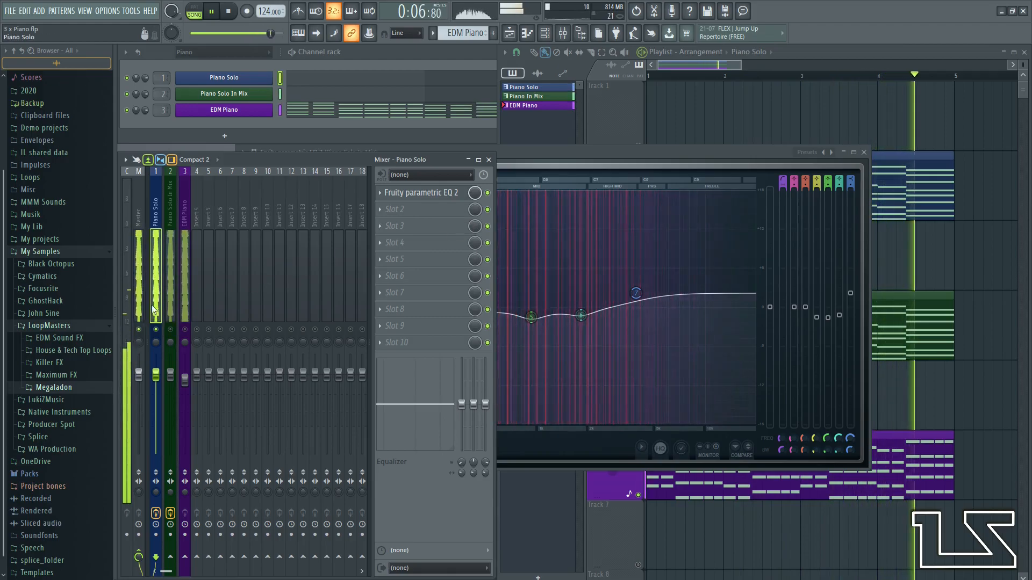
{"action": "key", "text": "space"}
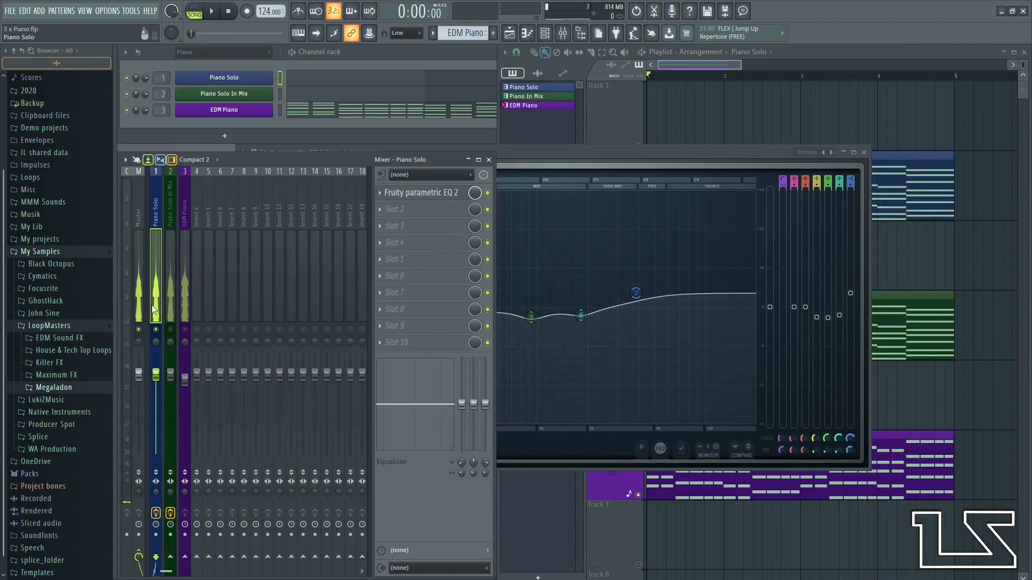
{"action": "left_click", "coordinate": [169, 317]}
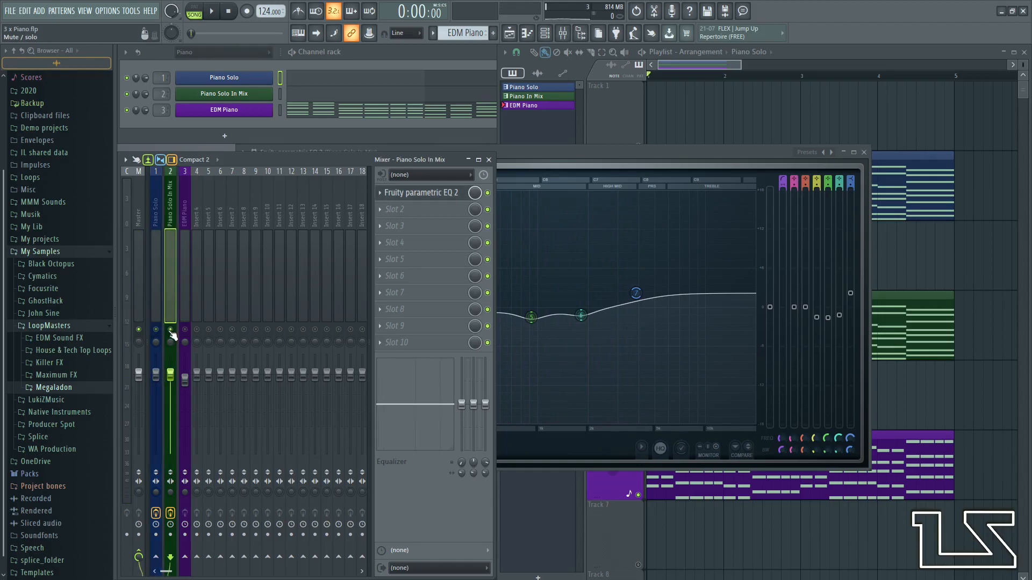
{"action": "key", "text": "space"}
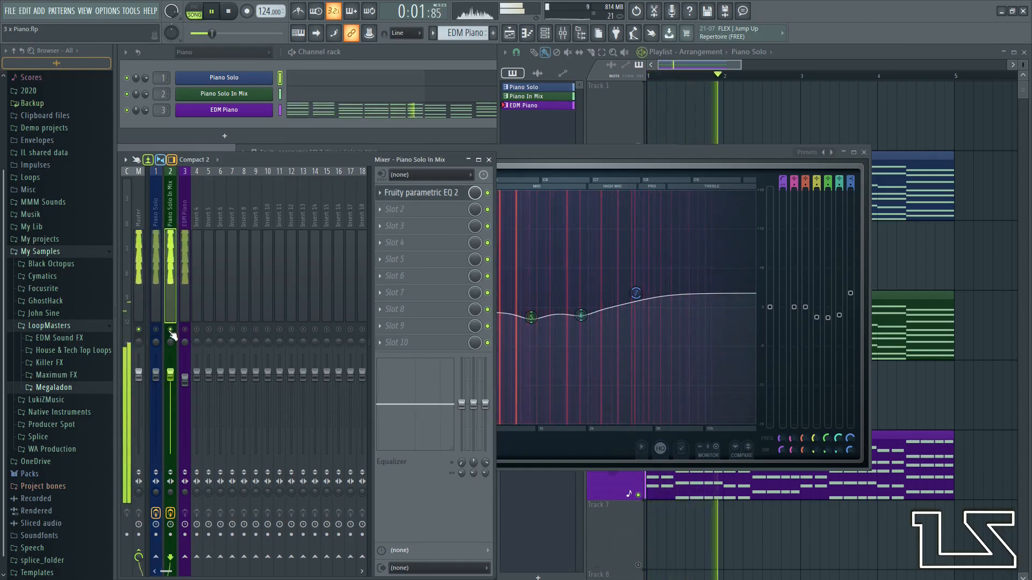
{"action": "key", "text": "space"}
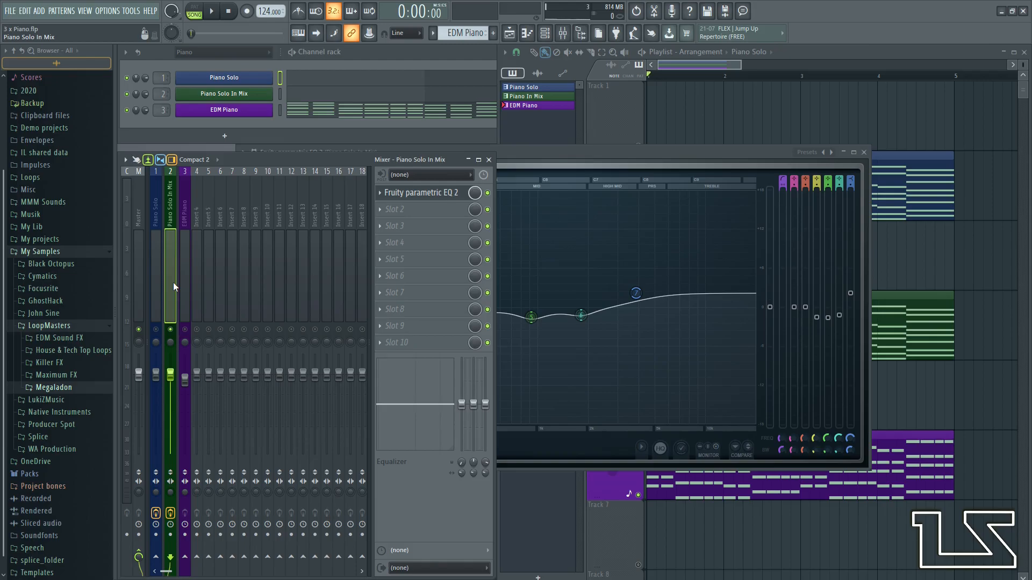
Close the Piano Solo In Mix EQ and play the EDM Piano track on its own
{"action": "left_click", "coordinate": [864, 152]}
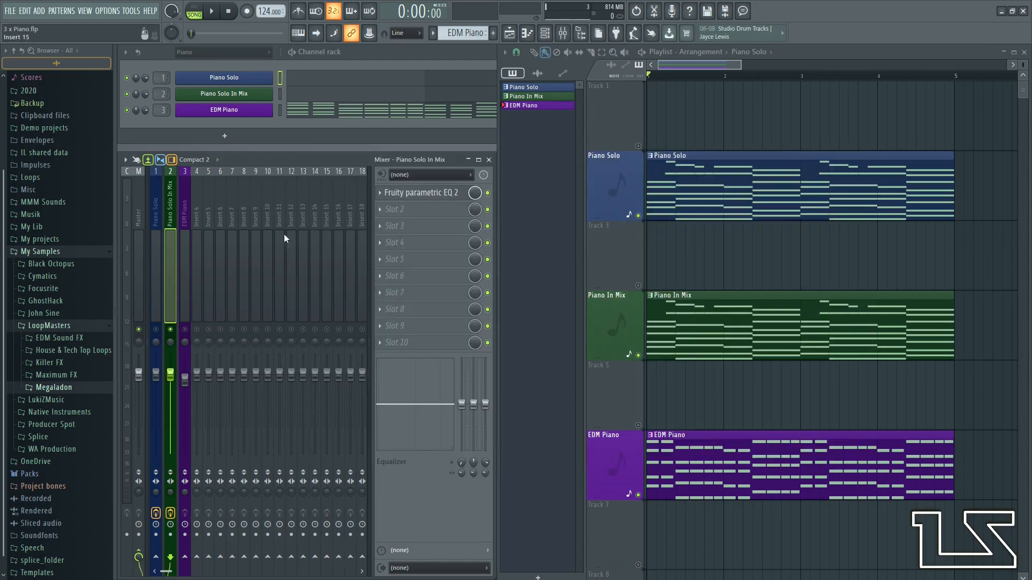
{"action": "left_click", "coordinate": [191, 298]}
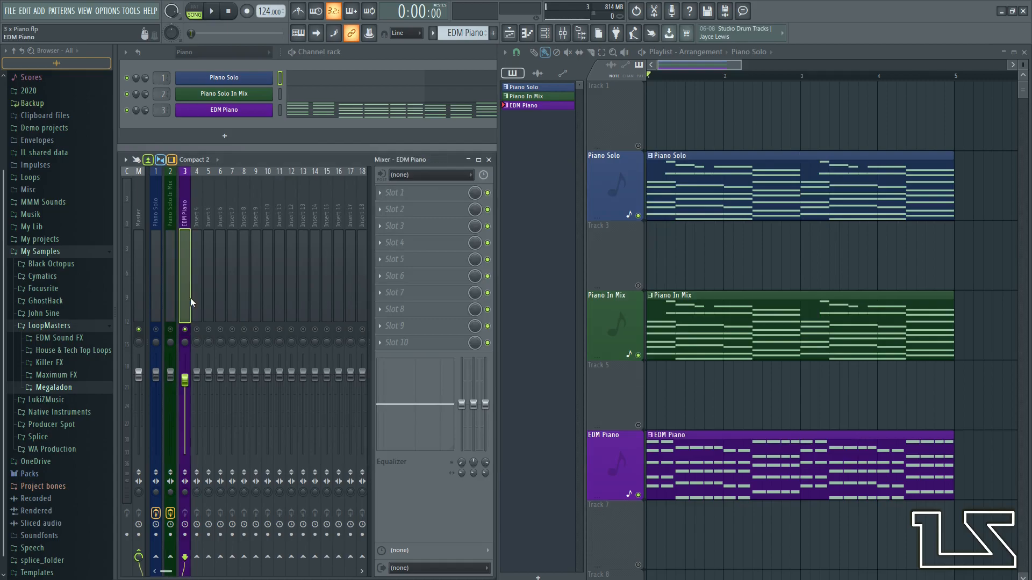
{"action": "key", "text": "space"}
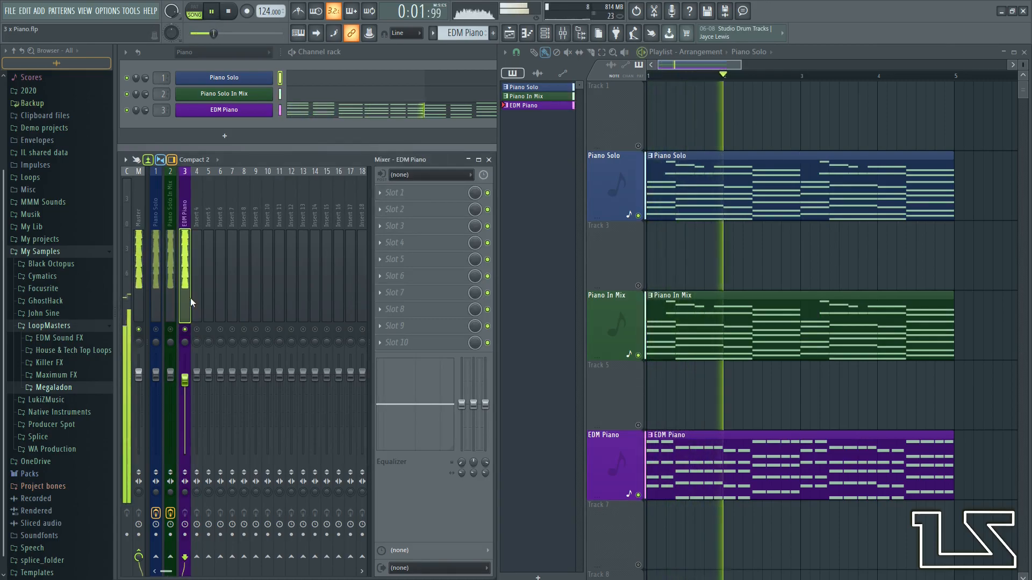
{"action": "key", "text": "space"}
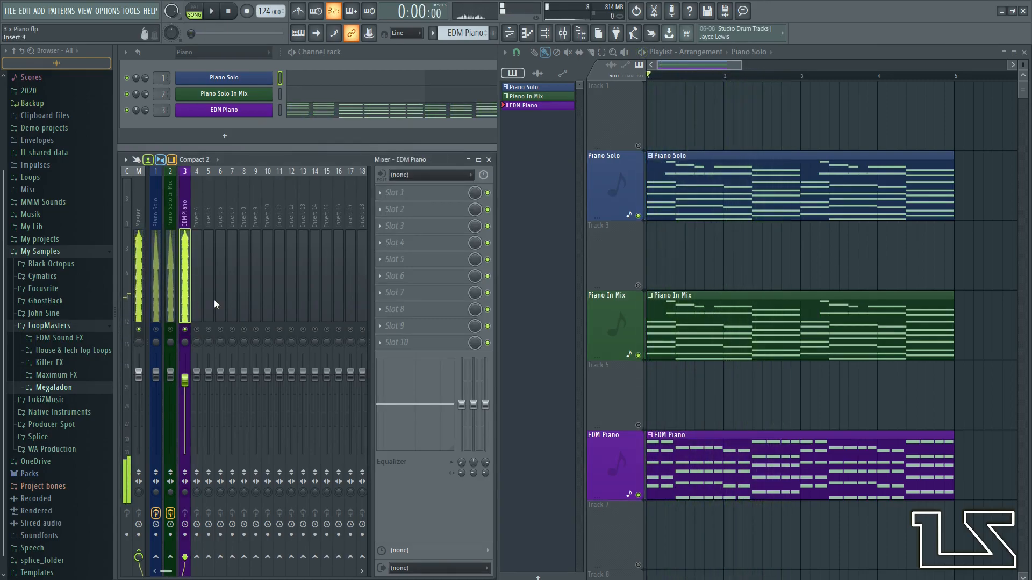
Load Fruity Parametric EQ 2 in the first effect slot of EDM Piano and enlarge its window
{"action": "left_click", "coordinate": [414, 193]}
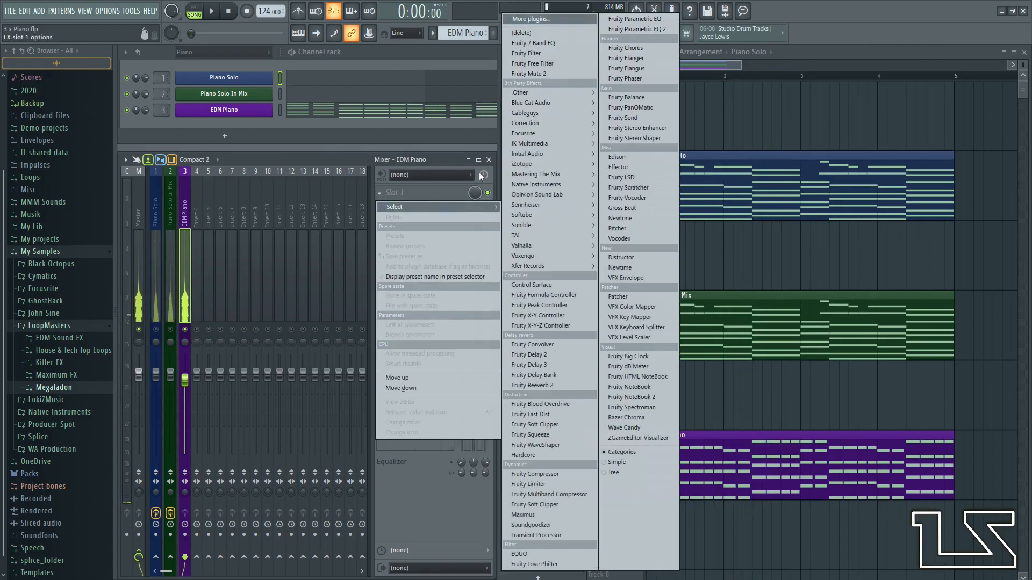
{"action": "left_click", "coordinate": [627, 29]}
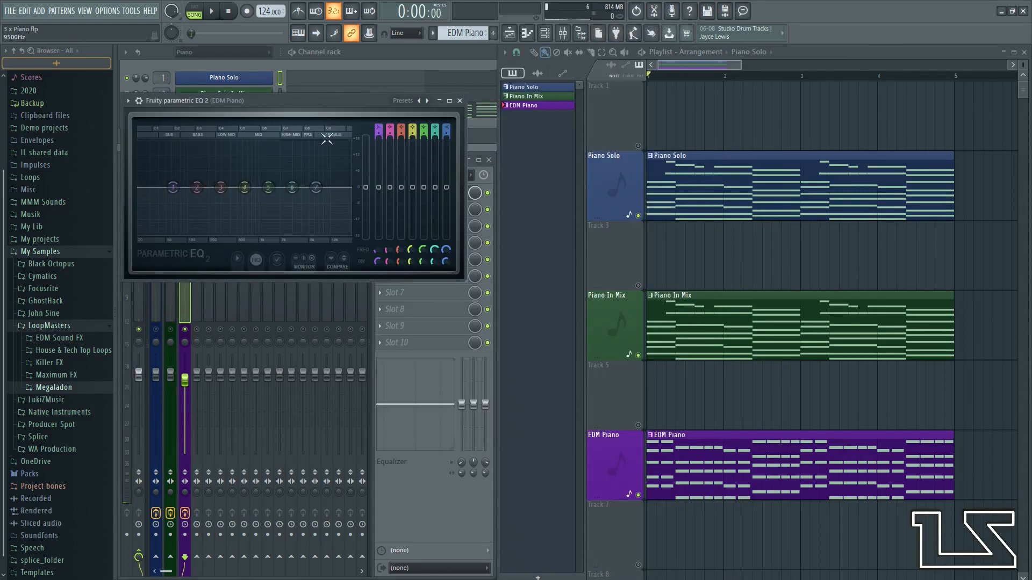
{"action": "left_click_drag", "start_coordinate": [465, 277], "coordinate": [821, 459]}
{"action": "left_click_drag", "start_coordinate": [448, 101], "coordinate": [547, 169]}
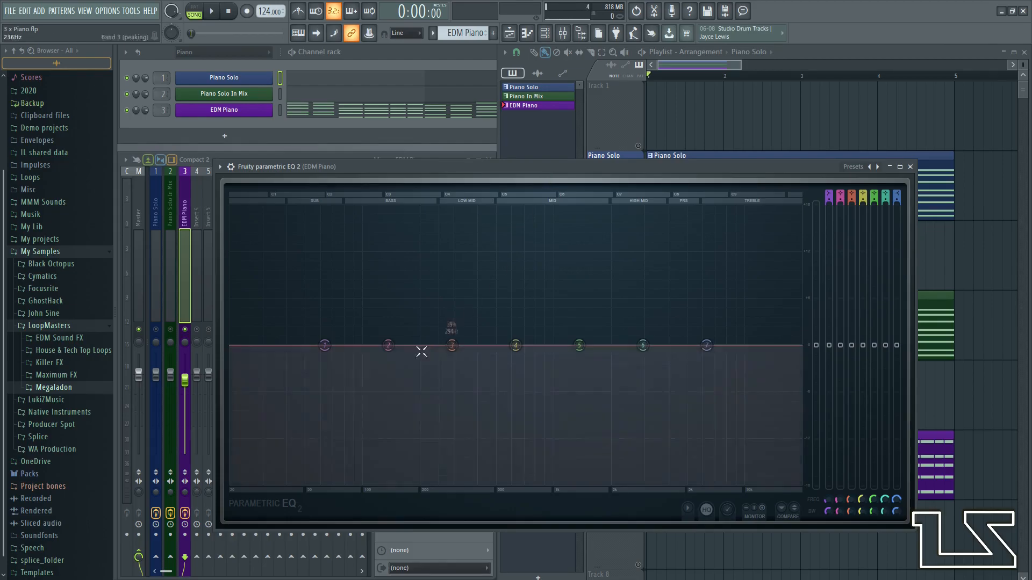
Set band 1 of the EDM Piano EQ to high pass with its cutoff at about 373 Hz and audition it
{"action": "right_click", "coordinate": [325, 345]}
{"action": "mouse_move", "coordinate": [349, 373]}
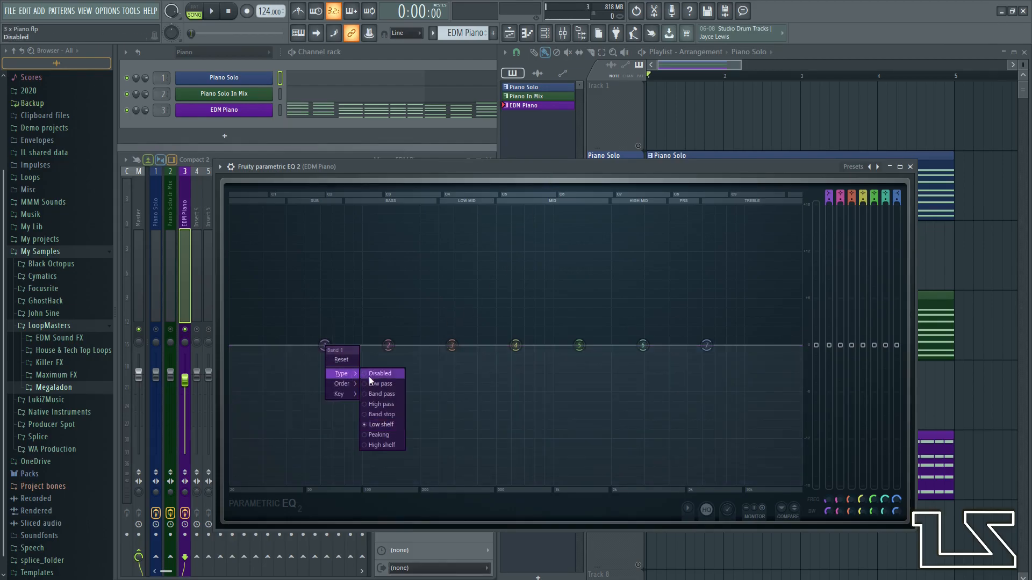
{"action": "left_click", "coordinate": [380, 405]}
{"action": "left_click_drag", "start_coordinate": [326, 356], "coordinate": [473, 351]}
{"action": "key", "text": "space"}
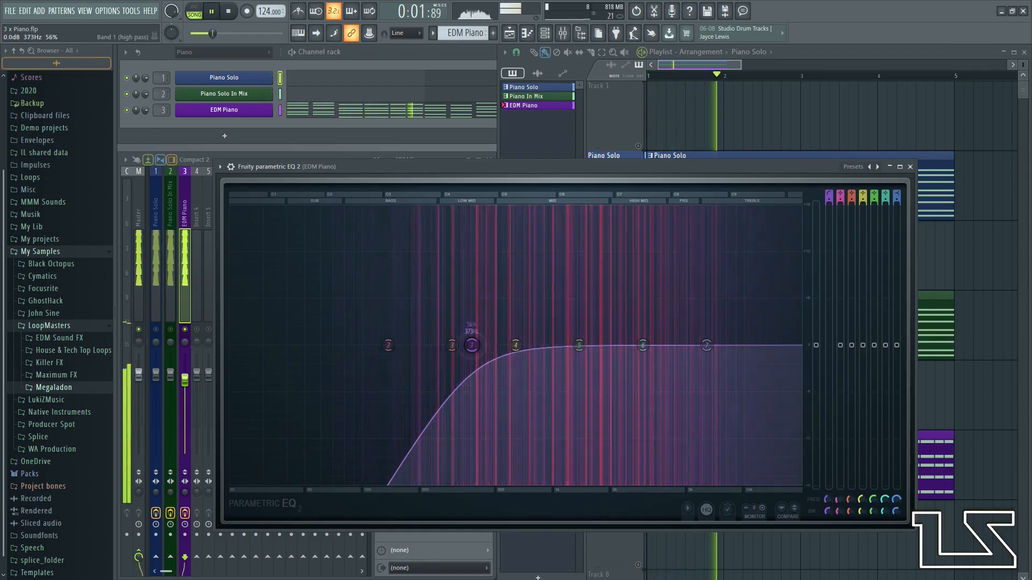
{"action": "key", "text": "space"}
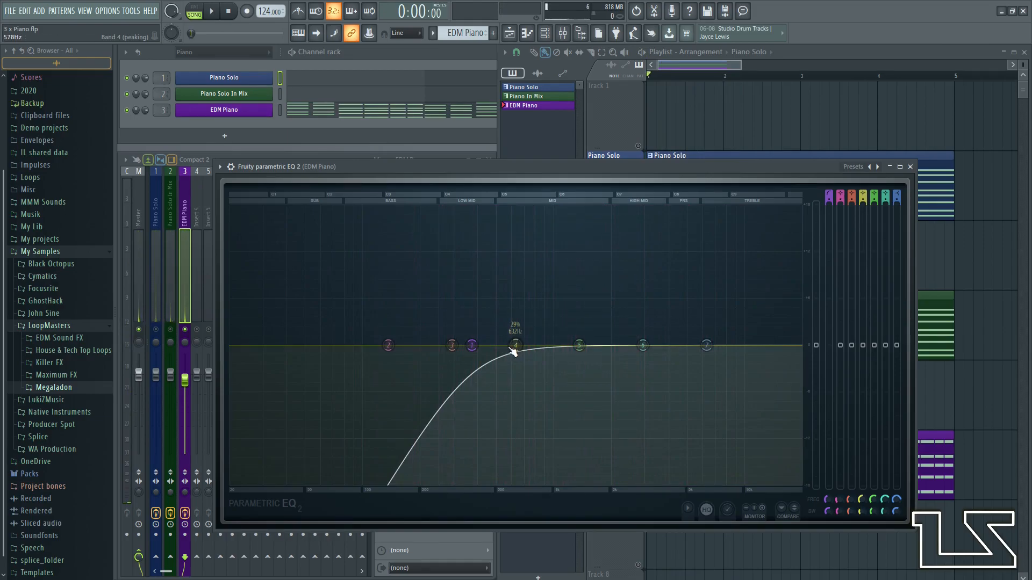
Dip bands 4 and 5 of the EDM Piano EQ slightly and boost the band 7 high shelf at a lower frequency
{"action": "key", "text": "space"}
{"action": "mouse_move", "coordinate": [513, 351]}
{"action": "left_mouse_down"}
{"action": "mouse_move", "coordinate": [531, 325]}
{"action": "mouse_move", "coordinate": [533, 286]}
{"action": "mouse_move", "coordinate": [572, 292]}
{"action": "mouse_move", "coordinate": [541, 327]}
{"action": "mouse_move", "coordinate": [516, 472]}
{"action": "mouse_move", "coordinate": [493, 475]}
{"action": "mouse_move", "coordinate": [514, 474]}
{"action": "mouse_move", "coordinate": [519, 281]}
{"action": "mouse_move", "coordinate": [520, 357]}
{"action": "left_mouse_up"}
{"action": "scroll", "coordinate": [518, 359], "scroll_direction": "down", "scroll_amount": 3}
{"action": "mouse_move", "coordinate": [580, 347]}
{"action": "left_mouse_down"}
{"action": "mouse_move", "coordinate": [585, 288]}
{"action": "mouse_move", "coordinate": [595, 359]}
{"action": "left_mouse_up"}
{"action": "key", "text": "space"}
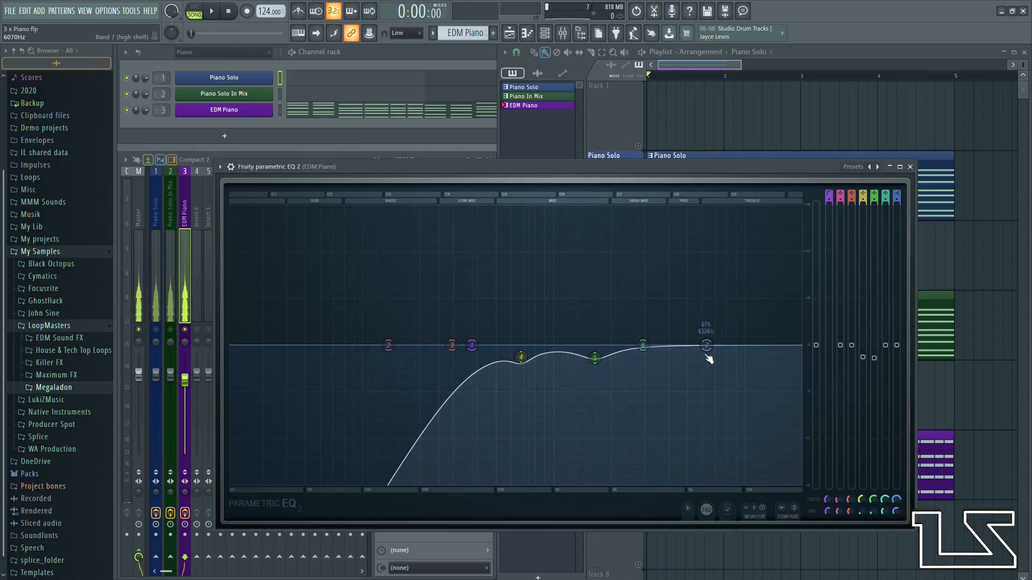
{"action": "left_click_drag", "start_coordinate": [675, 348], "coordinate": [647, 310]}
{"action": "key", "text": "space"}
Make the EDM Piano high-pass filter Steep 4 and place a small band 6 cut just above its cutoff
{"action": "right_click", "coordinate": [471, 345]}
{"action": "mouse_move", "coordinate": [489, 384]}
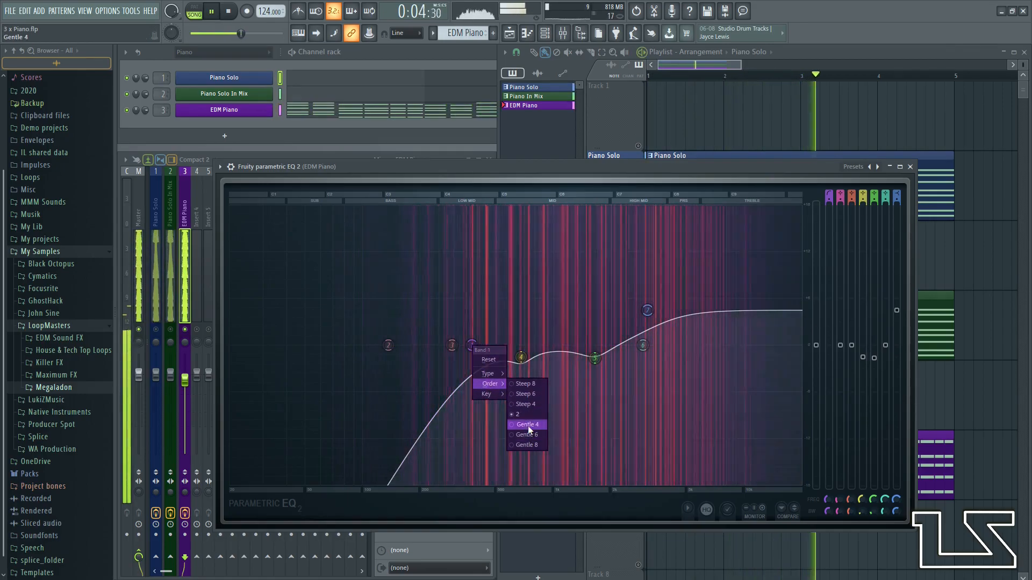
{"action": "left_click", "coordinate": [531, 404]}
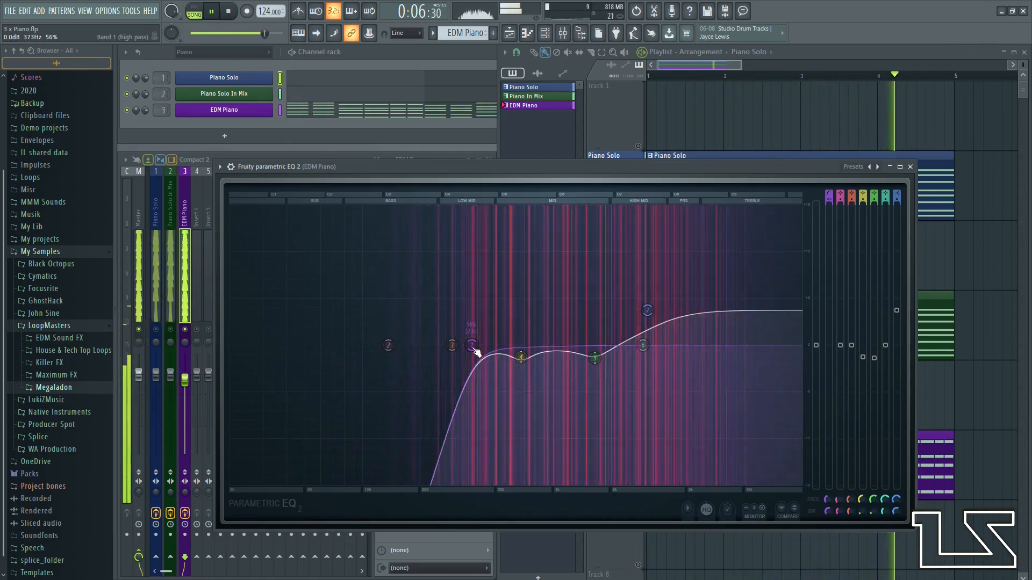
{"action": "mouse_move", "coordinate": [473, 349]}
{"action": "left_mouse_down"}
{"action": "mouse_move", "coordinate": [451, 346]}
{"action": "mouse_move", "coordinate": [472, 345]}
{"action": "left_mouse_up"}
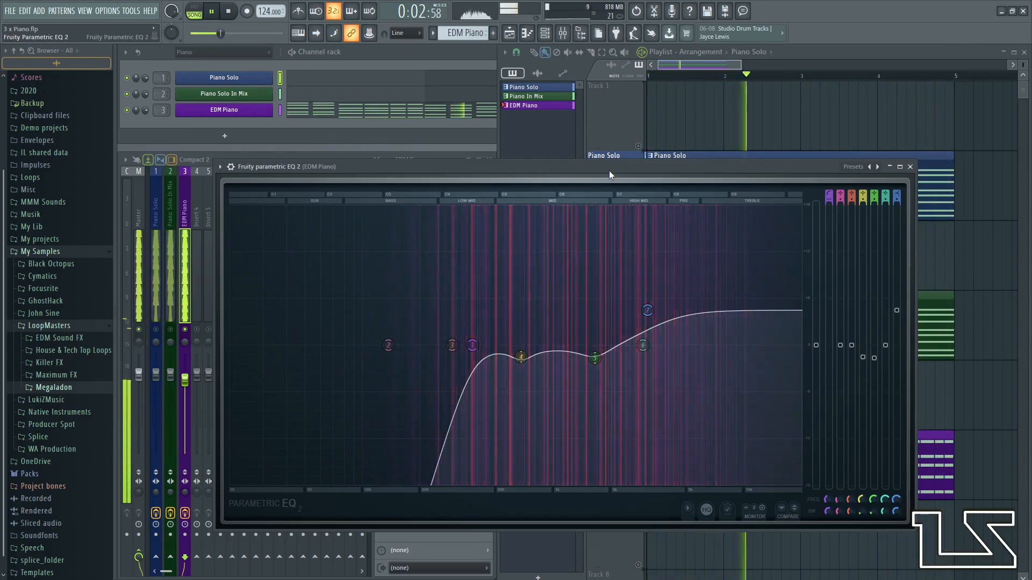
{"action": "left_click_drag", "start_coordinate": [643, 345], "coordinate": [490, 357]}
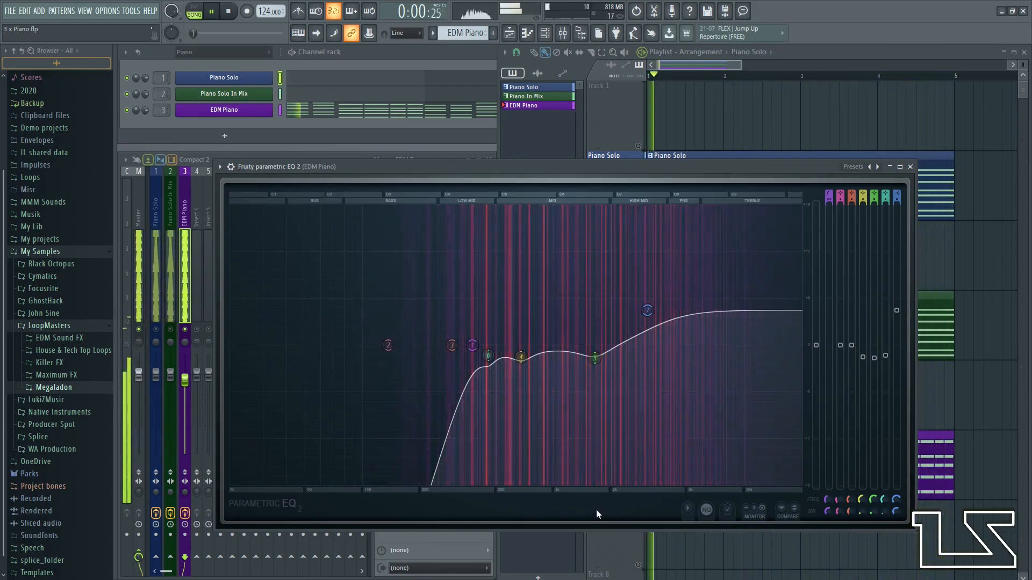
{"action": "key", "text": "space"}
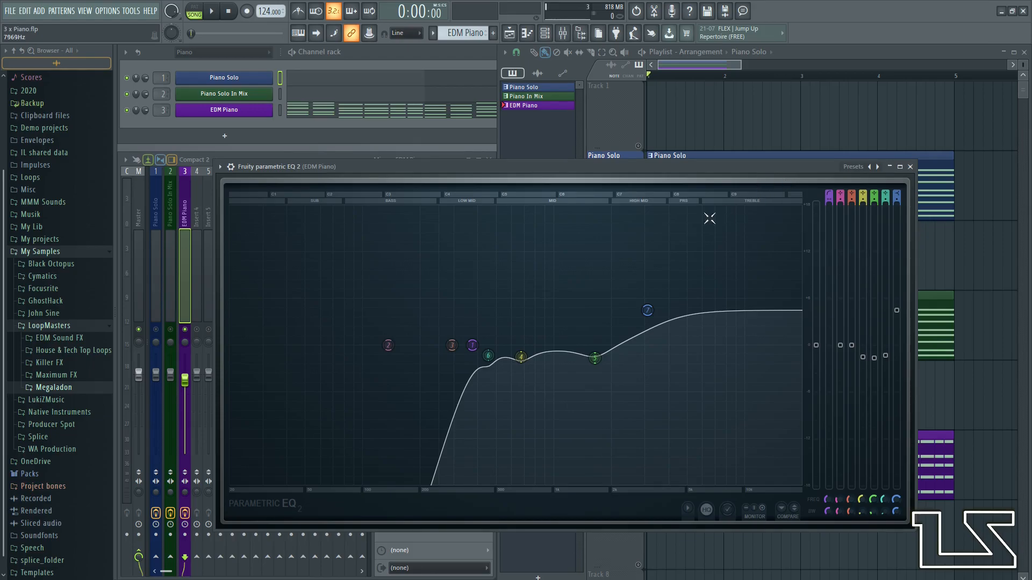
Play the soloed Piano Solo track and switch the solo to Piano Solo In Mix for comparison
{"action": "left_click", "coordinate": [149, 335]}
{"action": "key", "text": "space"}
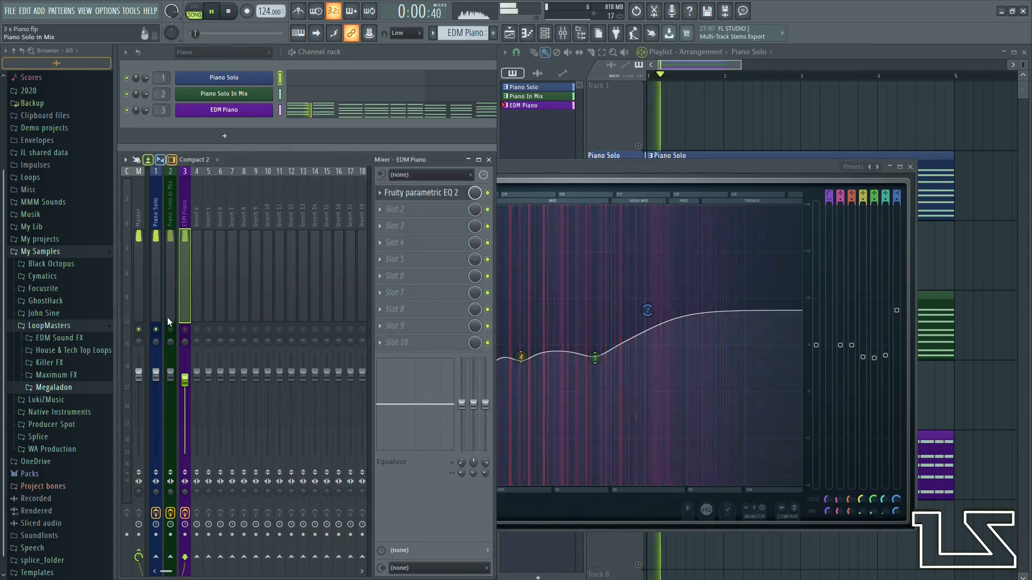
{"action": "left_click", "coordinate": [167, 320]}
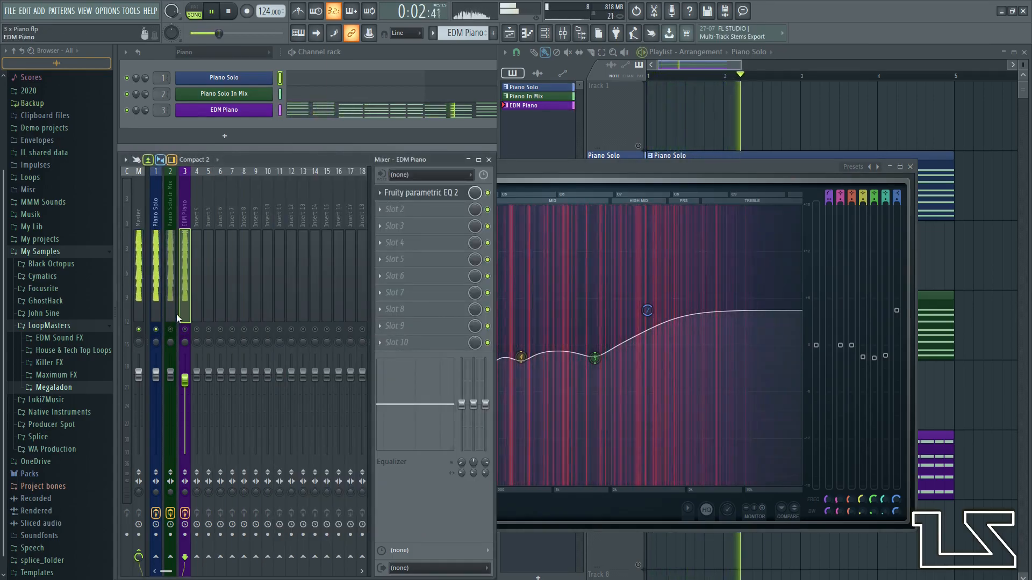
{"action": "key", "text": "space"}
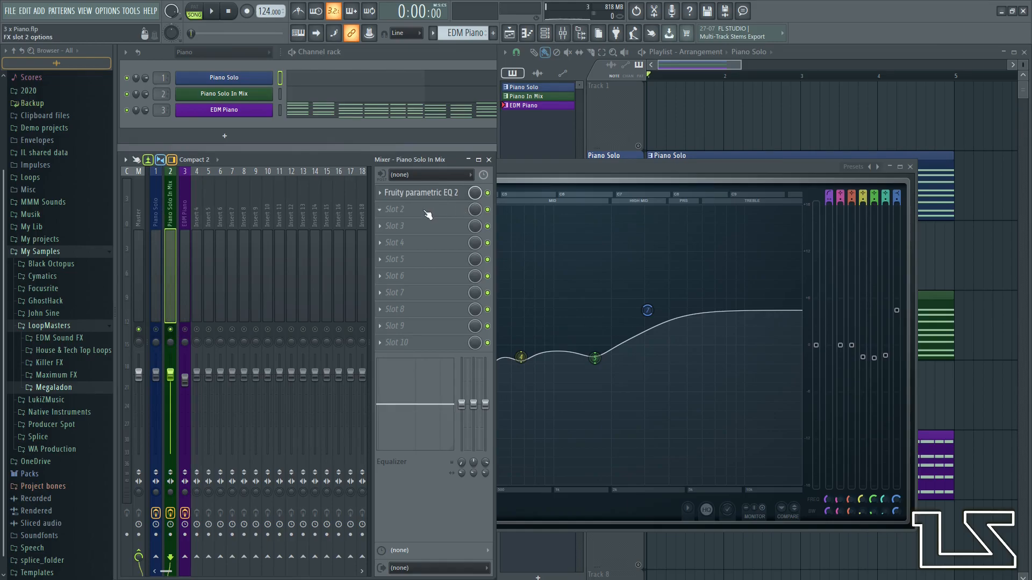
Lower the high-pass cutoff slightly in the Piano Solo In Mix EQ and close both open EQ windows
{"action": "left_click", "coordinate": [438, 195]}
{"action": "mouse_move", "coordinate": [420, 308]}
{"action": "left_mouse_down"}
{"action": "mouse_move", "coordinate": [358, 308]}
{"action": "mouse_move", "coordinate": [468, 308]}
{"action": "mouse_move", "coordinate": [411, 309]}
{"action": "left_mouse_up"}
{"action": "key", "text": "space"}
{"action": "key", "text": "space"}
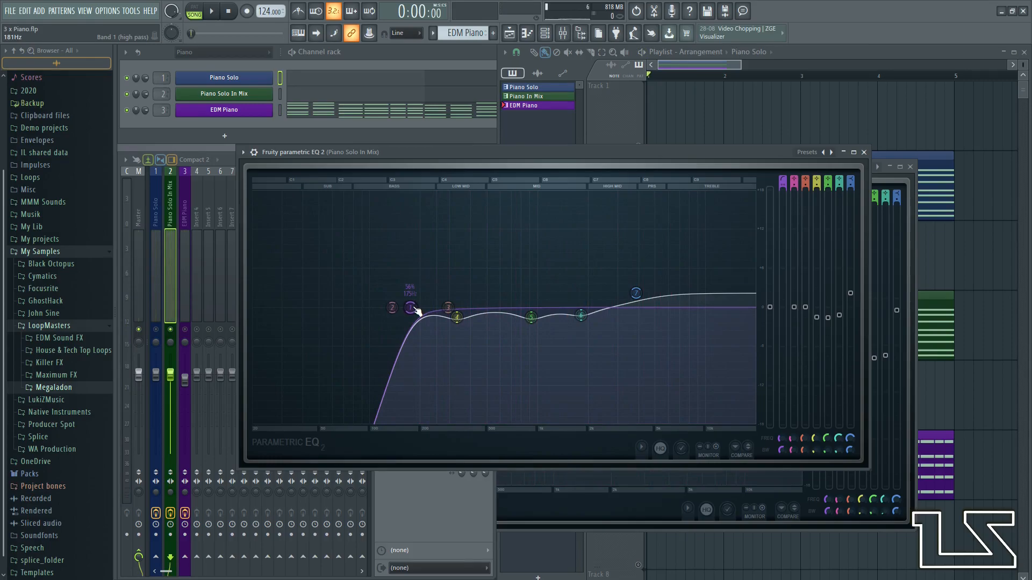
{"action": "left_click", "coordinate": [864, 153]}
{"action": "left_click", "coordinate": [911, 167]}
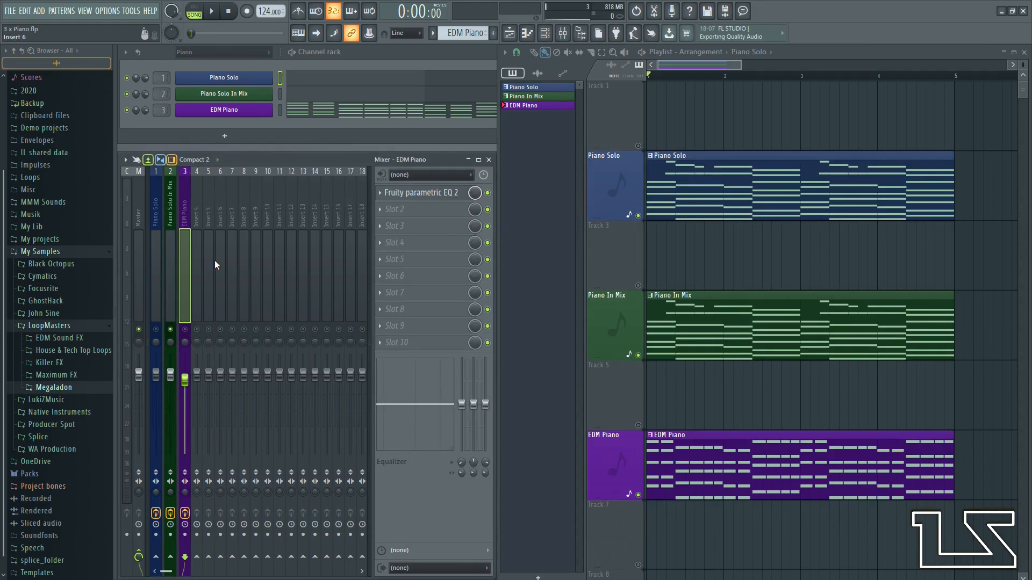
Select and solo the Piano Solo mixer track and listen to the whole pattern
{"action": "left_click", "coordinate": [159, 292]}
{"action": "right_click", "coordinate": [157, 329]}
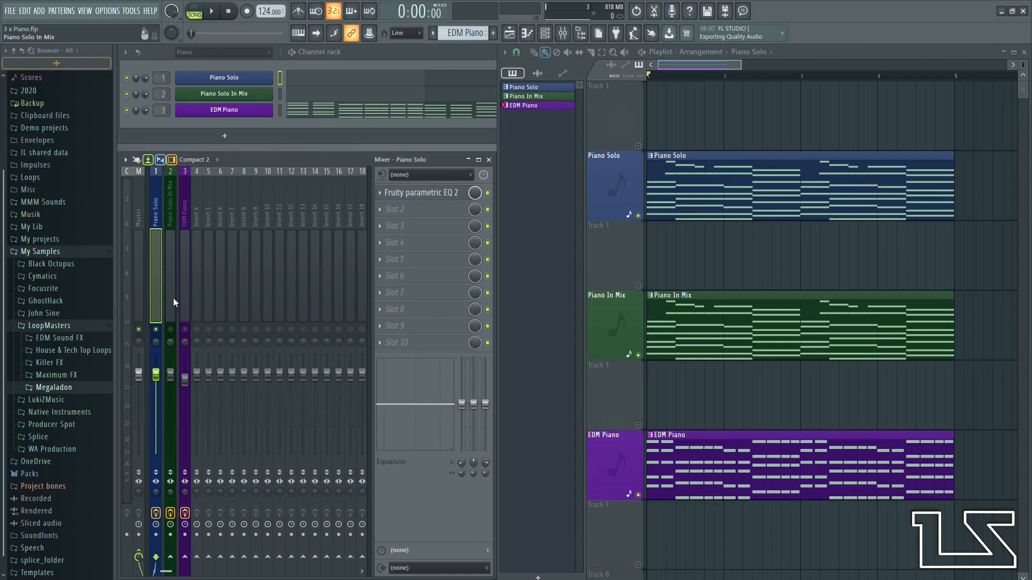
{"action": "key", "text": "space"}
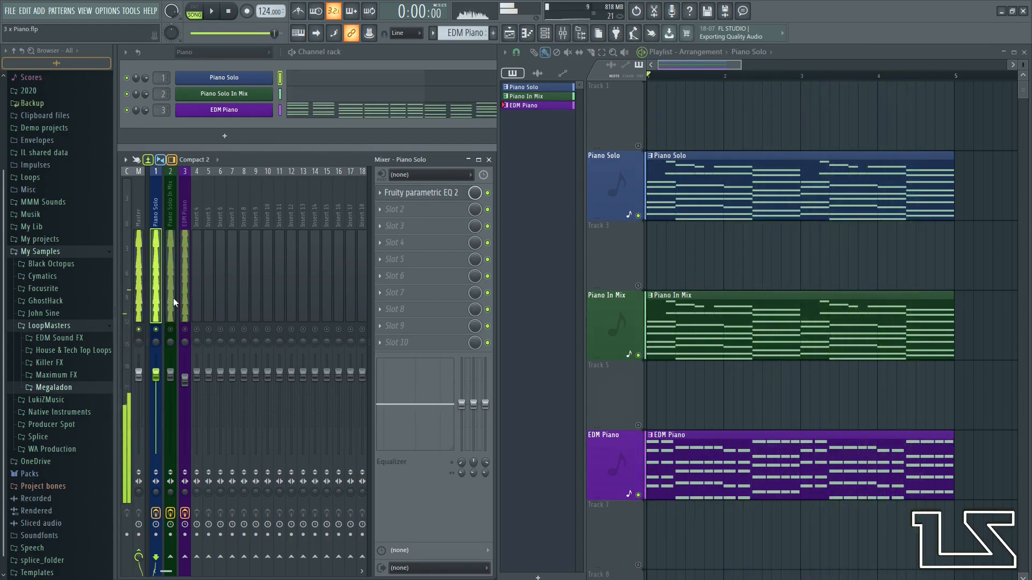
{"action": "key", "text": "space"}
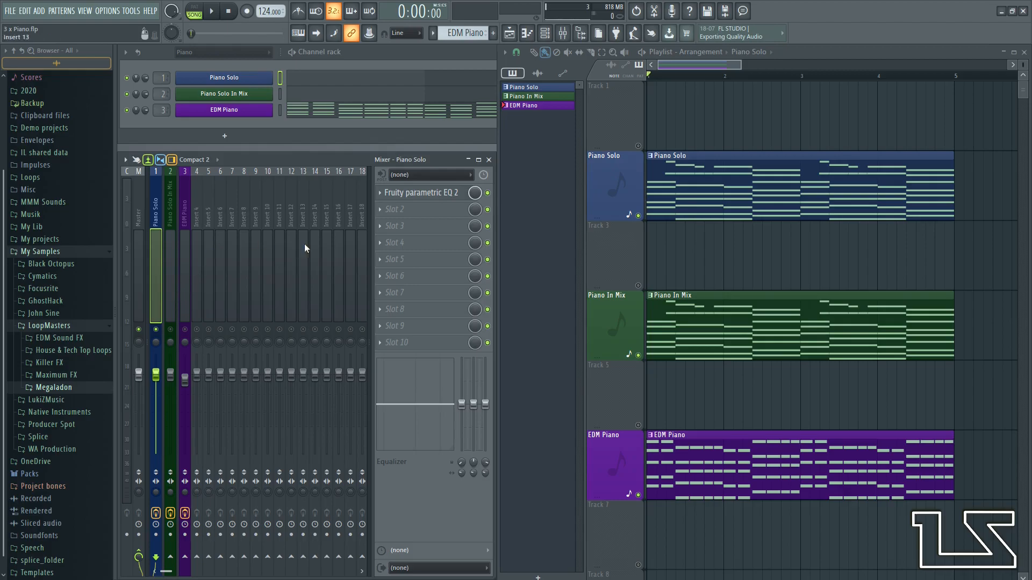
Load the iZotope Ozone 9 Equalizer in the second effect slot of Piano Solo
{"action": "left_click", "coordinate": [434, 206]}
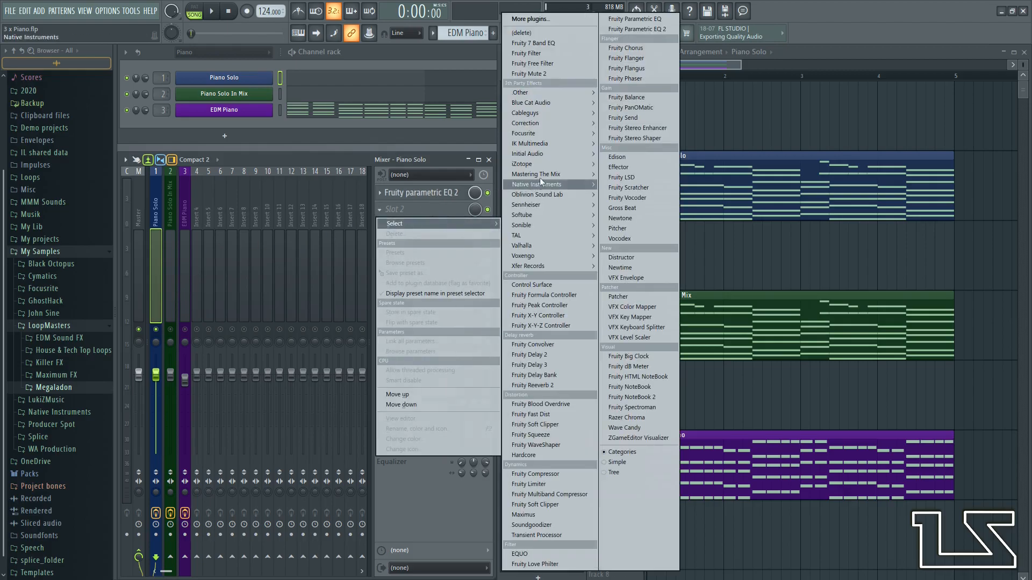
{"action": "mouse_move", "coordinate": [560, 164]}
{"action": "mouse_move", "coordinate": [637, 220]}
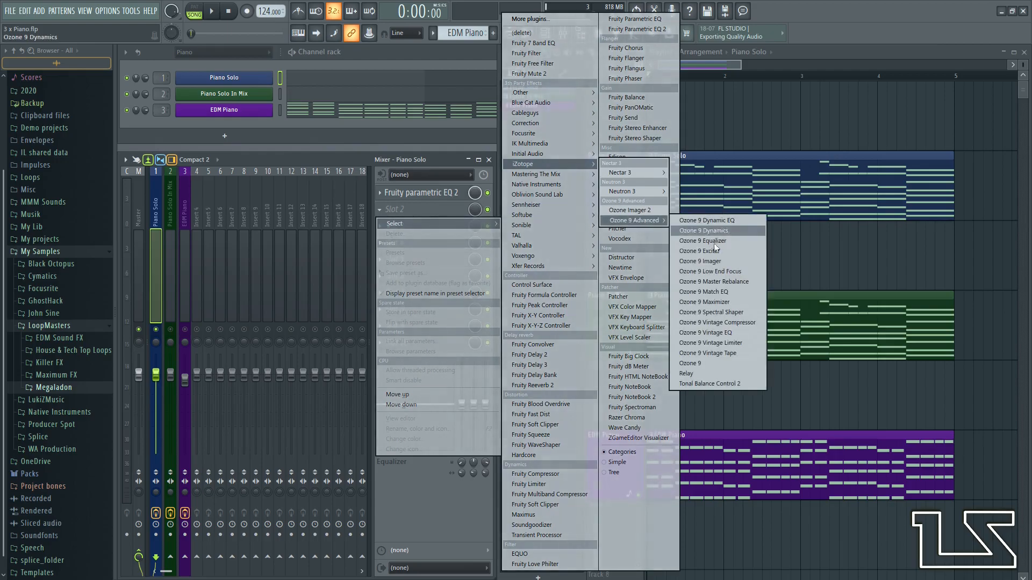
{"action": "left_click", "coordinate": [728, 241]}
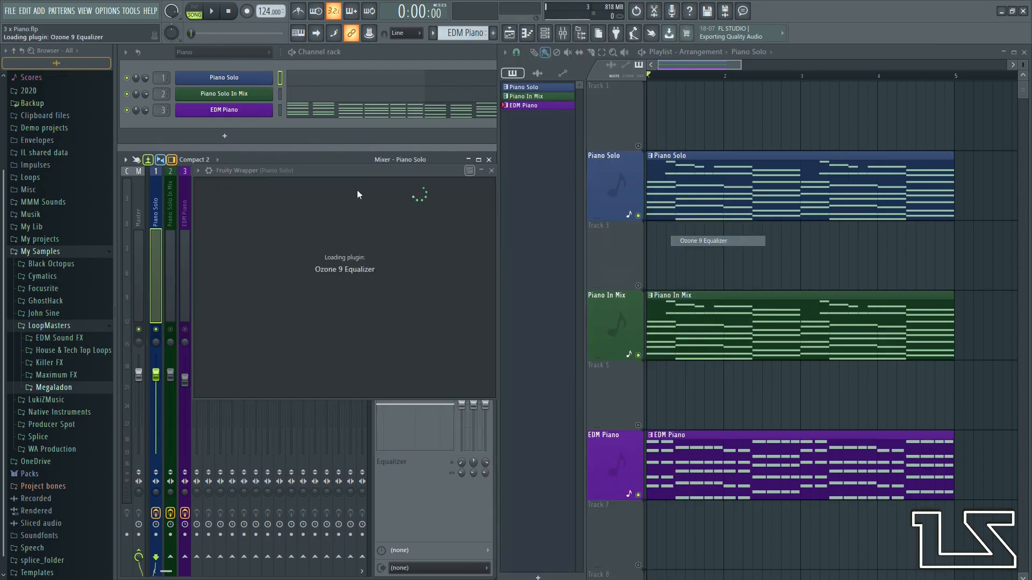
Switch the Ozone 9 Equalizer on Piano Solo to Mid/Side processing and select the Side channel
{"action": "left_click_drag", "start_coordinate": [401, 169], "coordinate": [396, 137]}
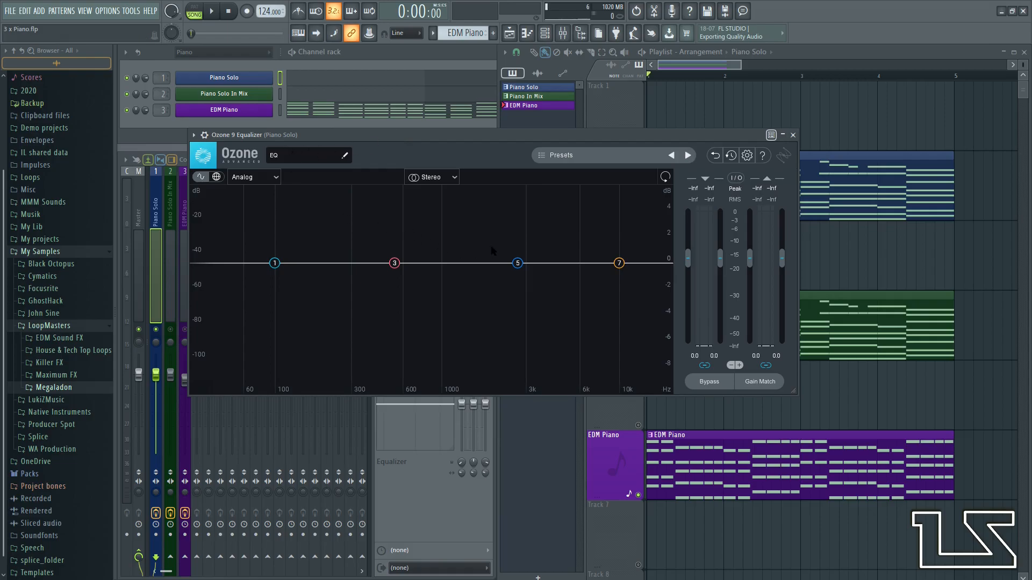
{"action": "left_click", "coordinate": [432, 178]}
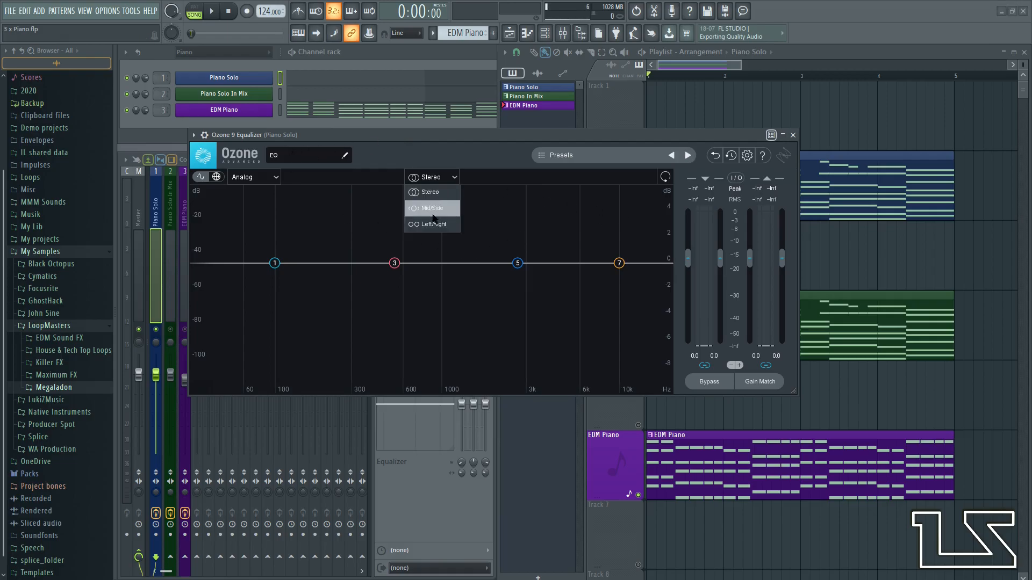
{"action": "left_click", "coordinate": [431, 214]}
{"action": "left_click", "coordinate": [470, 178]}
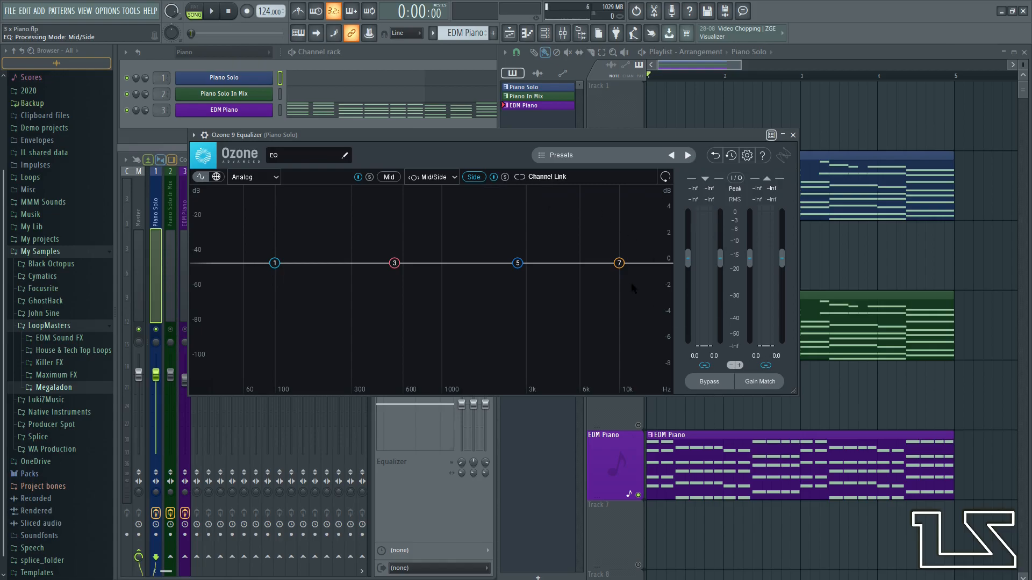
During playback, boost the Side channel's treble shelf 3.0 dB at 1690 Hz and cut band 3 by 1.0 dB at 287 Hz
{"action": "key", "text": "space"}
{"action": "left_click_drag", "start_coordinate": [620, 263], "coordinate": [482, 225]}
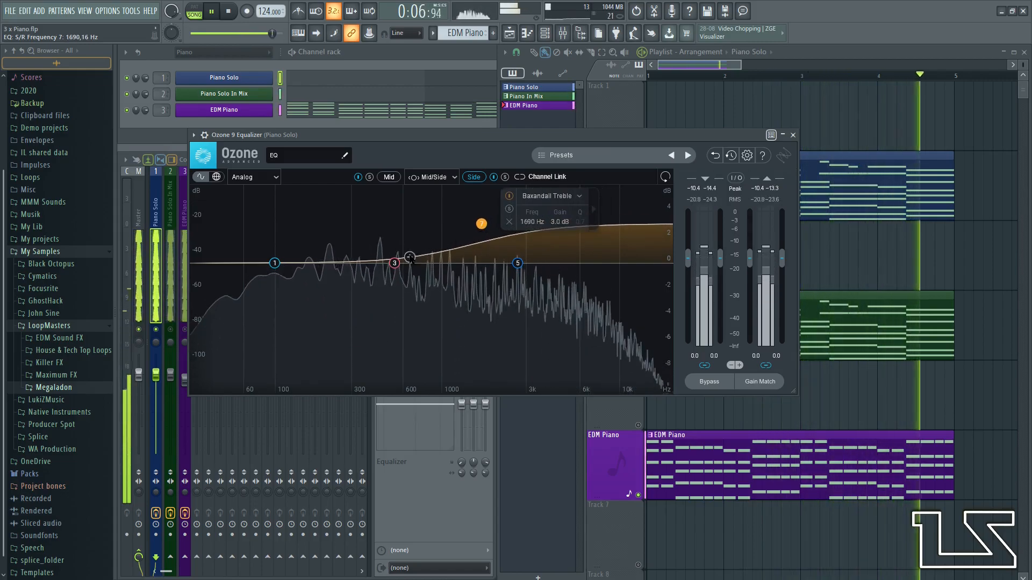
{"action": "key", "text": "space"}
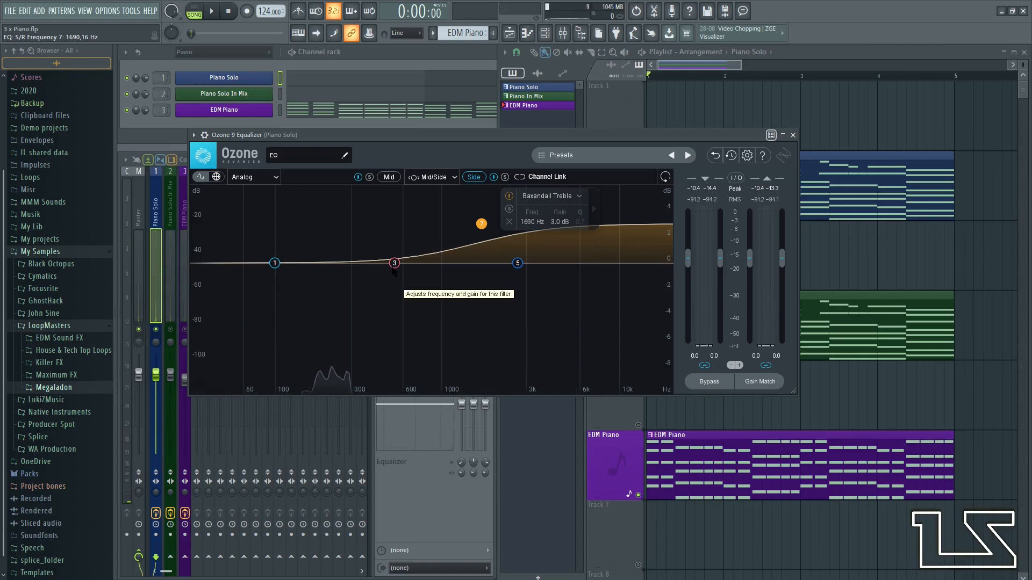
{"action": "key", "text": "space"}
{"action": "left_click_drag", "start_coordinate": [394, 262], "coordinate": [348, 276]}
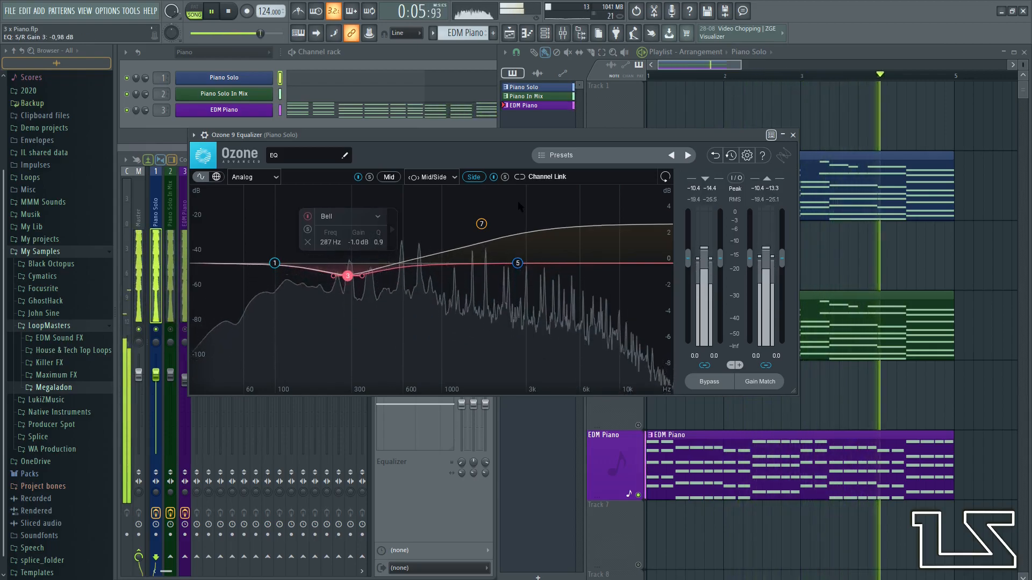
{"action": "key", "text": "space"}
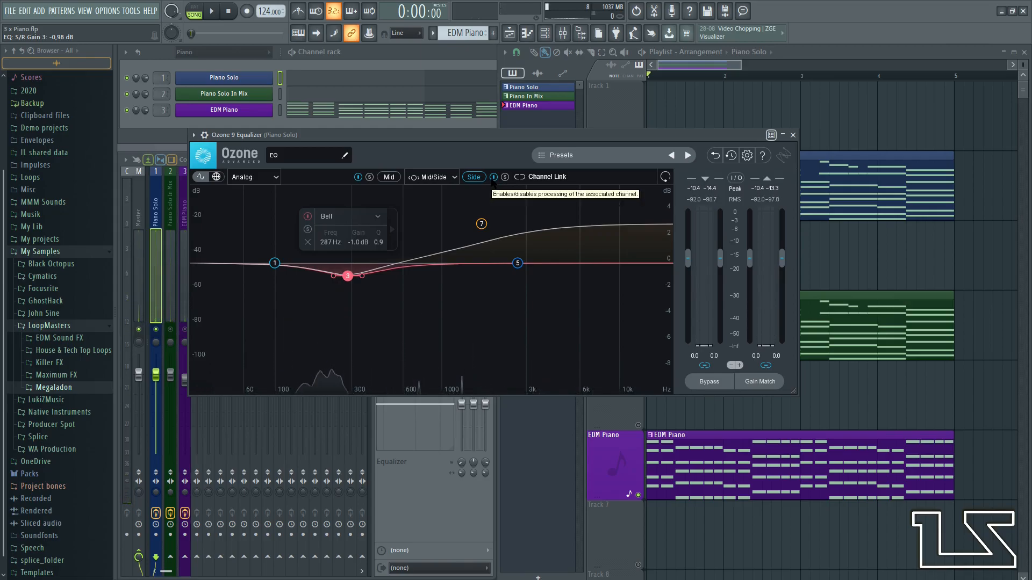
Play Piano Solo with the Side processing on and off to compare, and close the Ozone equalizer window
{"action": "key", "text": "space"}
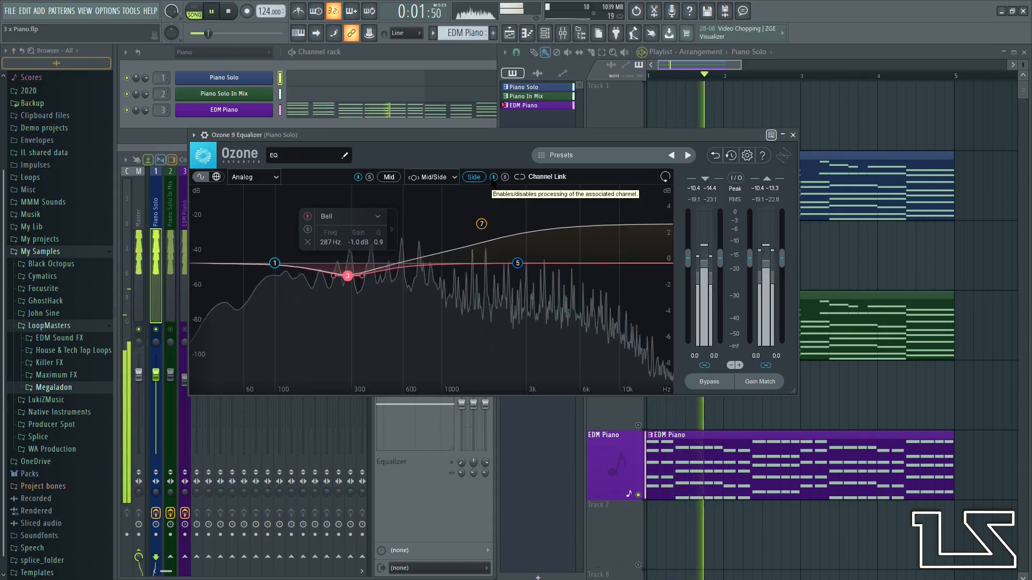
{"action": "key", "text": "space"}
{"action": "key", "text": "space"}
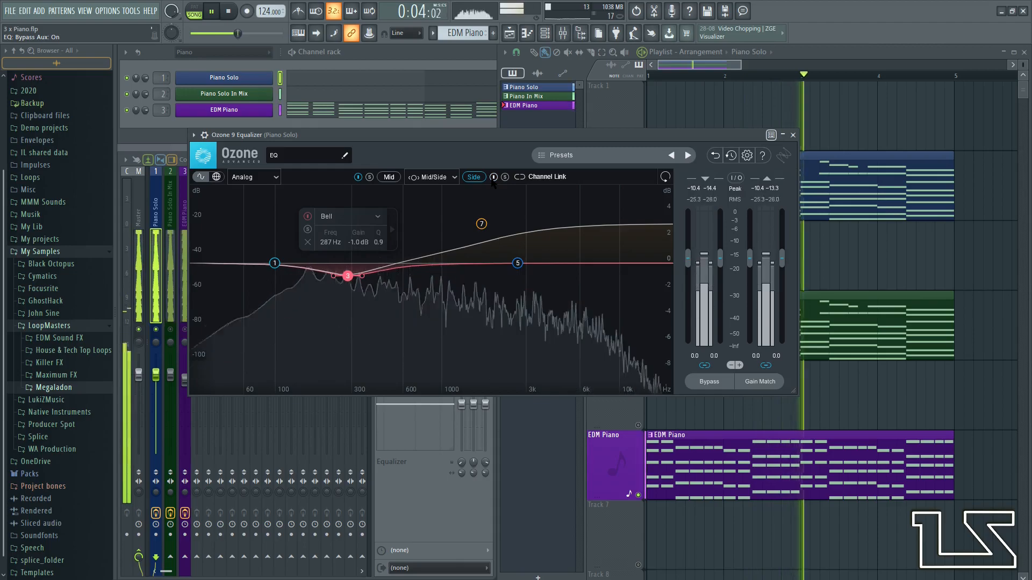
{"action": "key", "text": "space"}
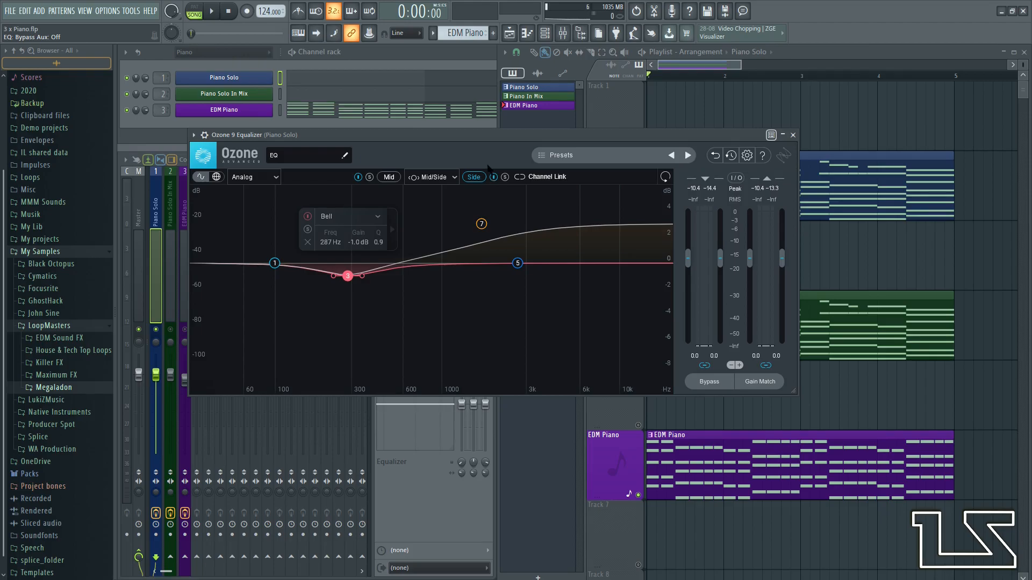
{"action": "left_click", "coordinate": [793, 134]}
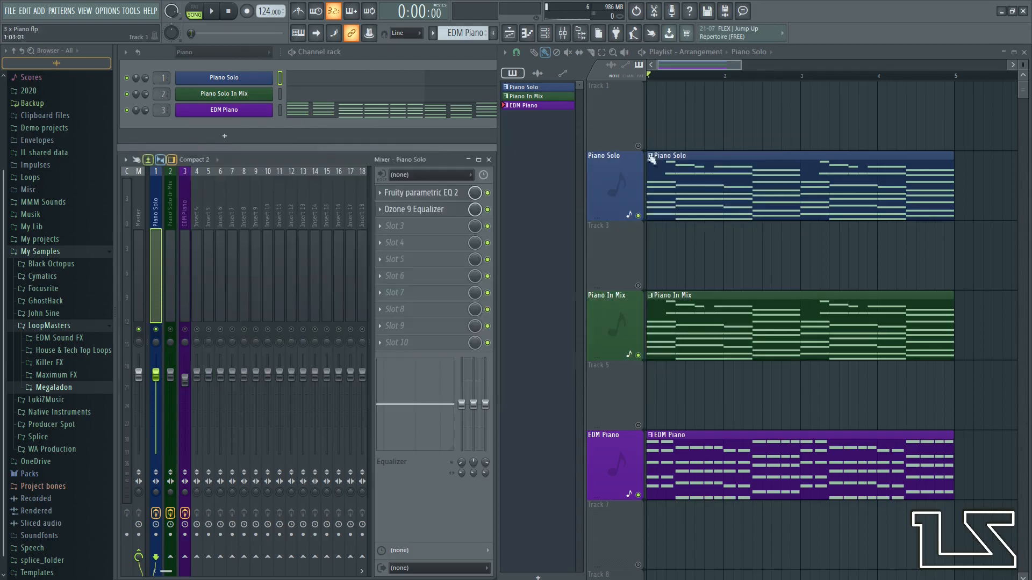
Load a second Ozone 9 Equalizer in the third effect slot of Piano Solo and set it to Left/Right processing
{"action": "left_click", "coordinate": [439, 226]}
{"action": "mouse_move", "coordinate": [552, 135]}
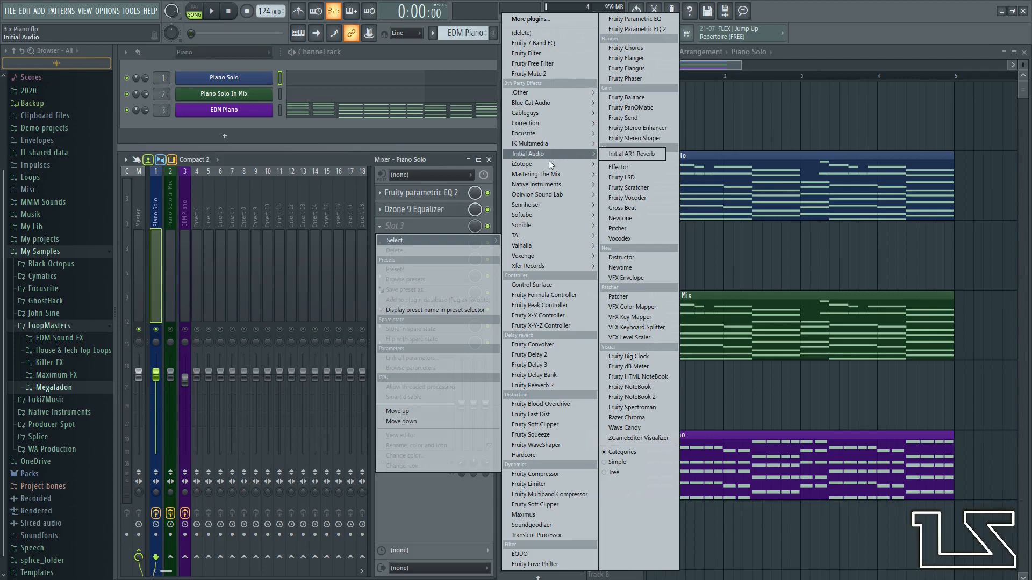
{"action": "mouse_move", "coordinate": [550, 164]}
{"action": "mouse_move", "coordinate": [662, 221]}
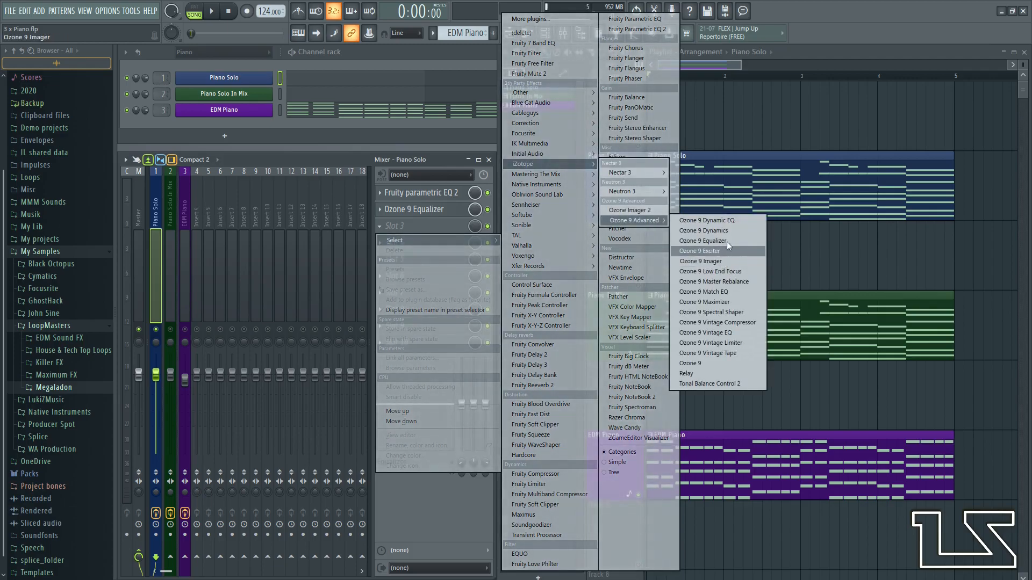
{"action": "left_click", "coordinate": [727, 240]}
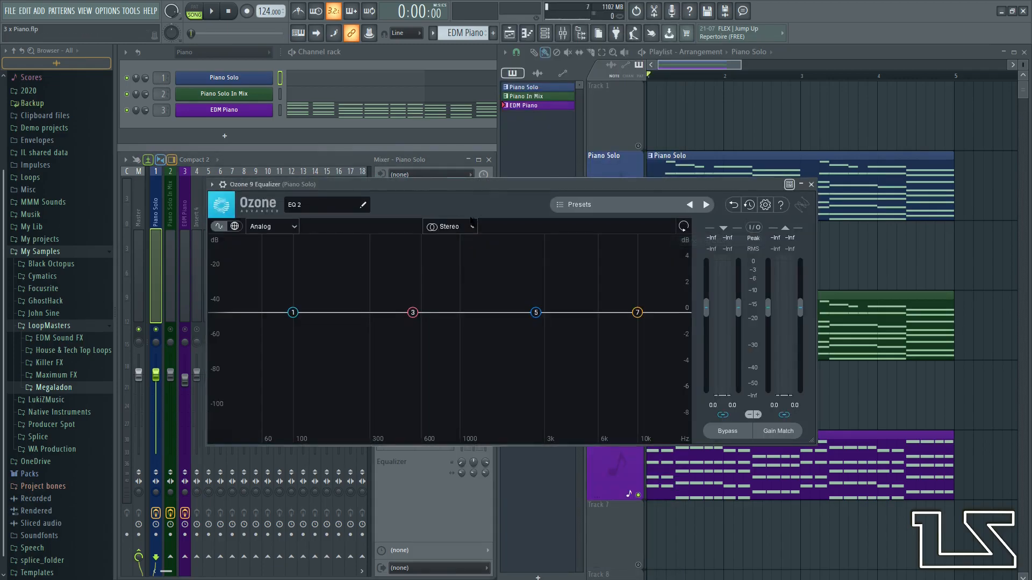
{"action": "left_click", "coordinate": [464, 228]}
{"action": "left_click", "coordinate": [443, 268]}
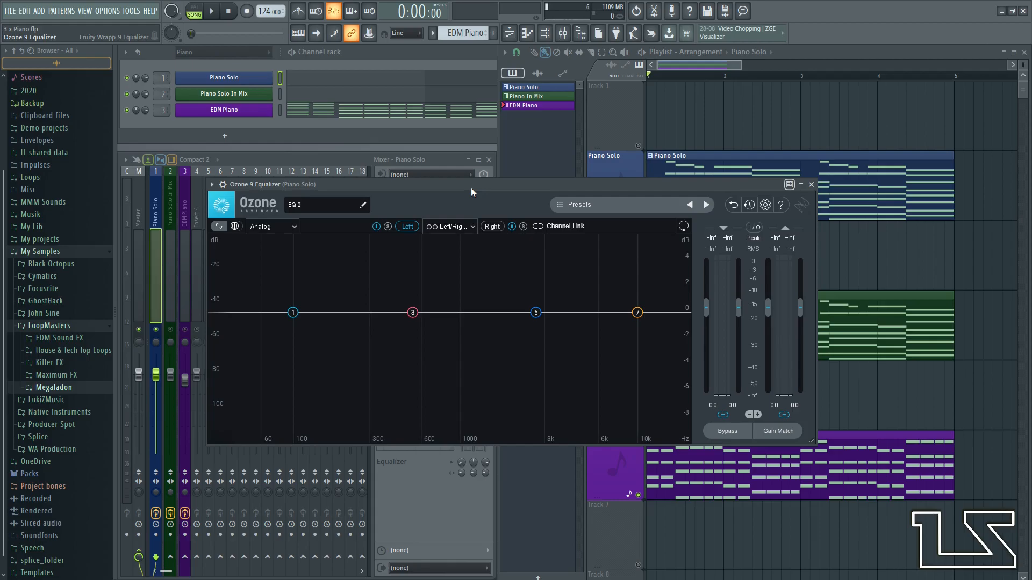
During playback, boost band 5 of the Left channel 1.2 dB at 4839 Hz and bring the mixer forward to check the effect
{"action": "key", "text": "space"}
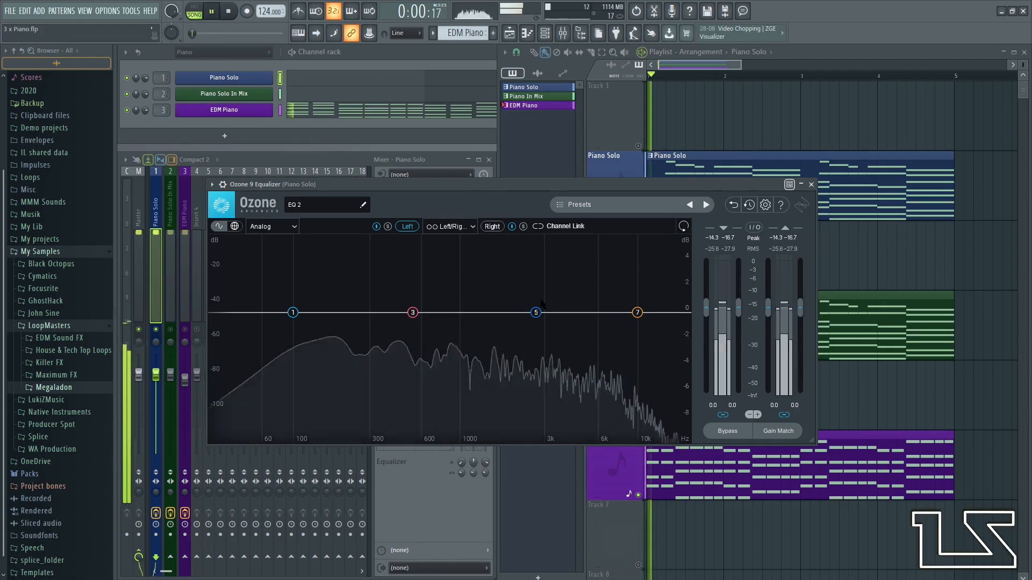
{"action": "left_click_drag", "start_coordinate": [535, 314], "coordinate": [579, 304]}
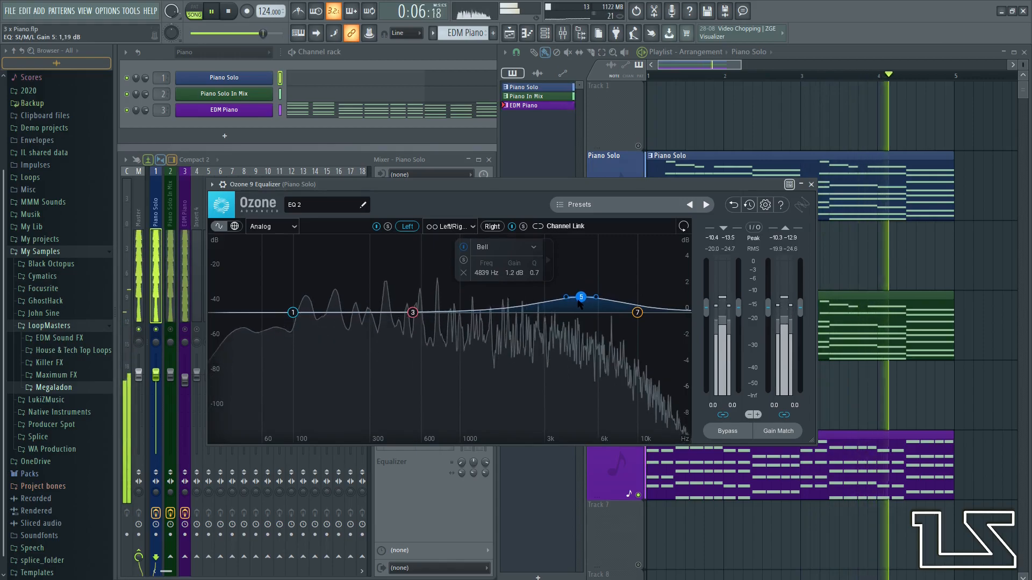
{"action": "left_click", "coordinate": [453, 482]}
{"action": "left_click", "coordinate": [487, 227]}
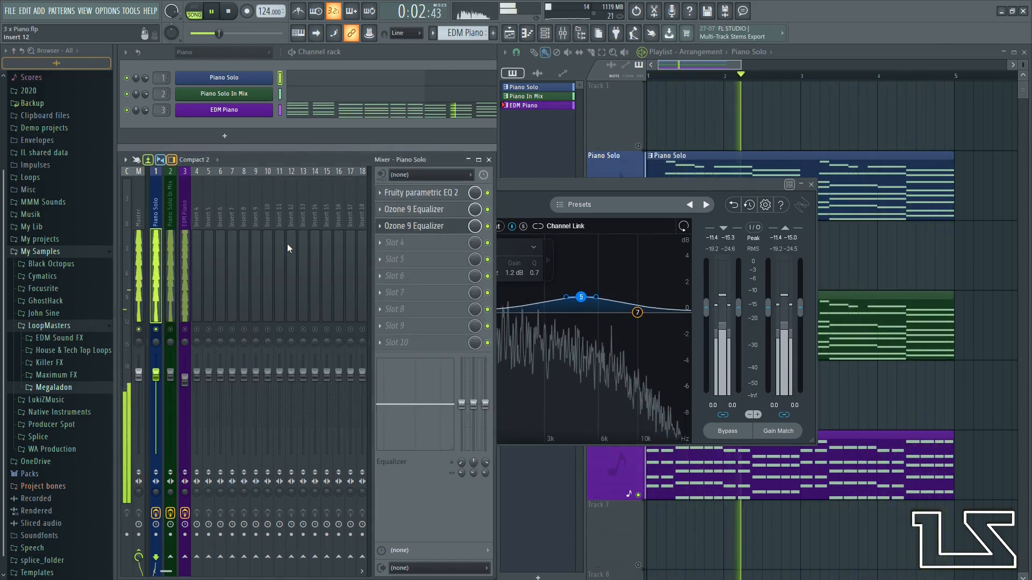
{"action": "key", "text": "space"}
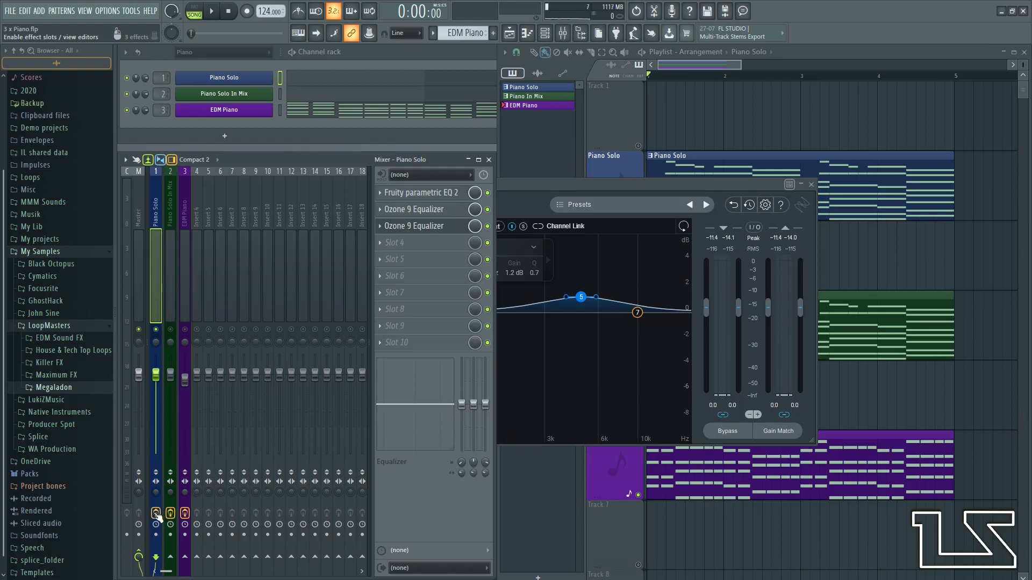
Play Piano Solo with its whole effect chain disabled and again with it enabled to compare the sound
{"action": "left_click", "coordinate": [156, 513]}
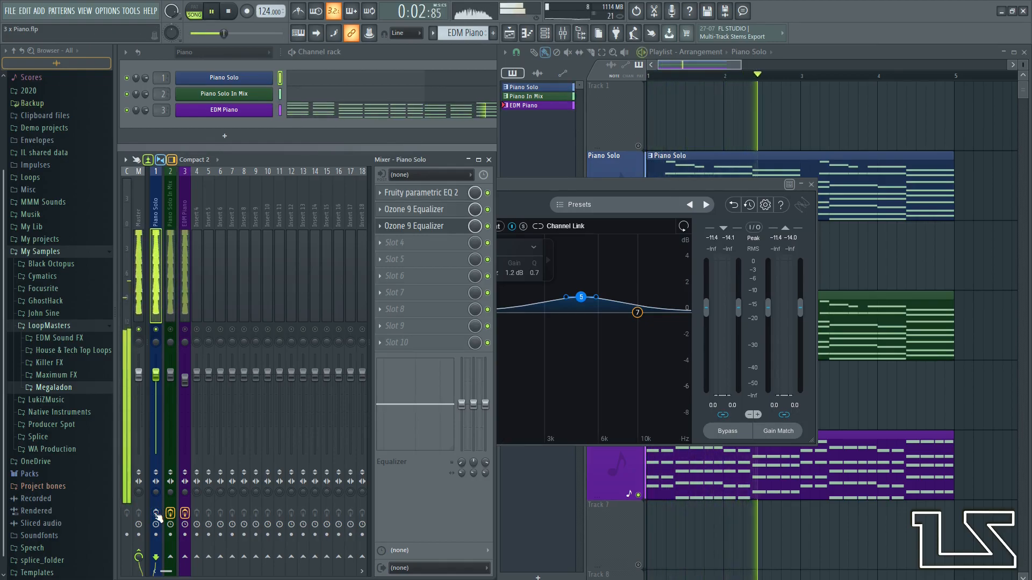
{"action": "key", "text": "space"}
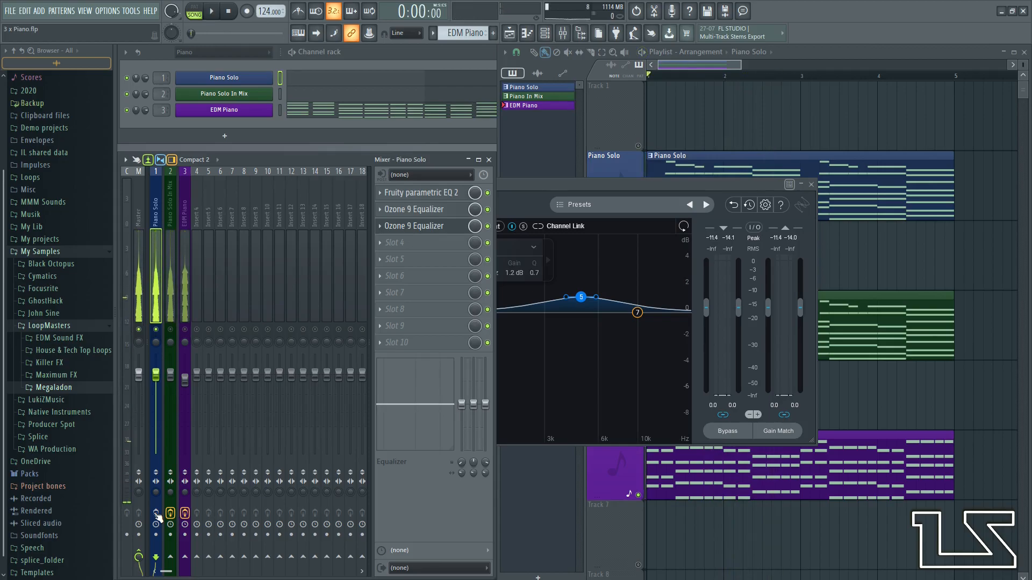
{"action": "left_click", "coordinate": [157, 514]}
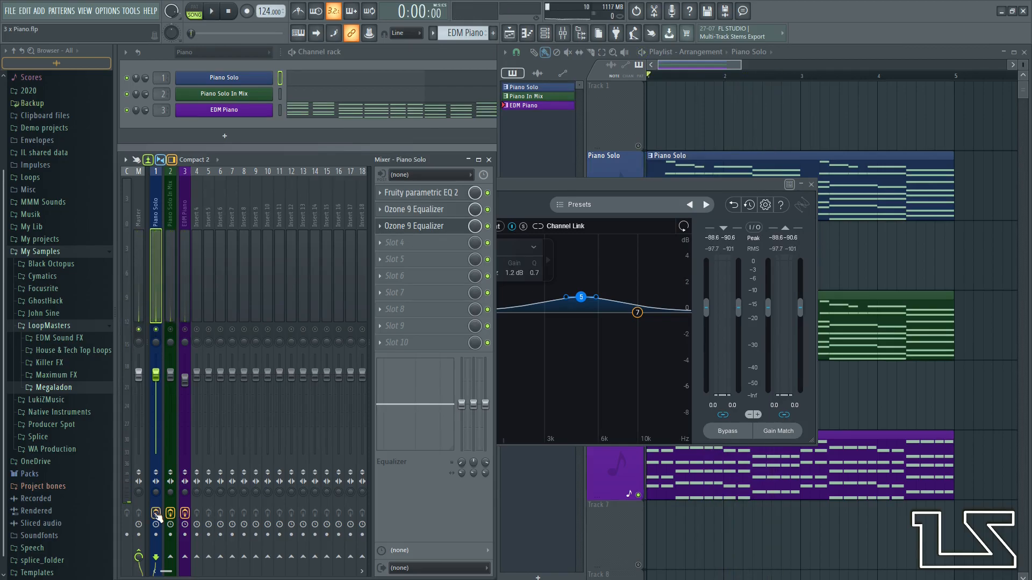
{"action": "key", "text": "space"}
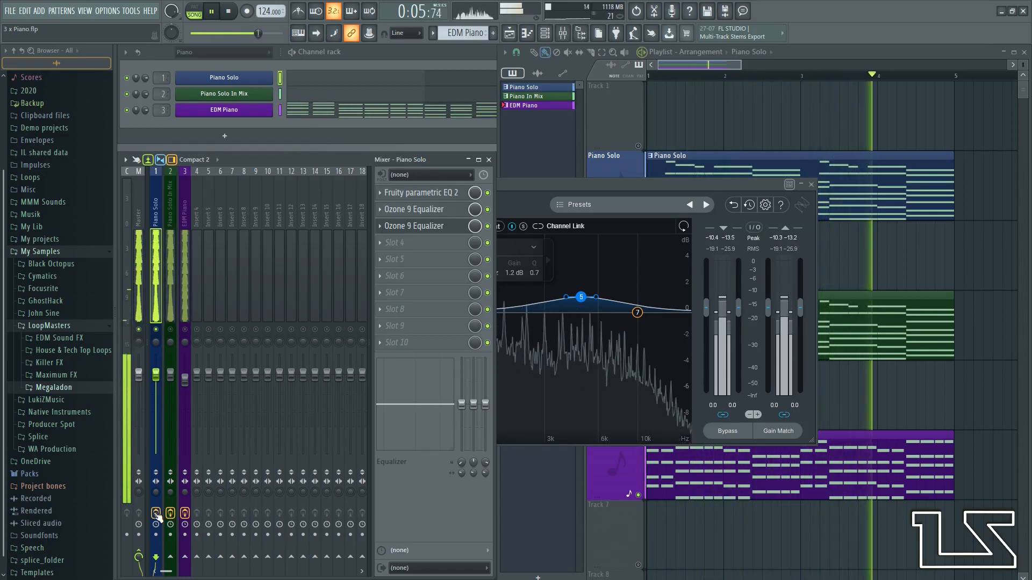
{"action": "key", "text": "space"}
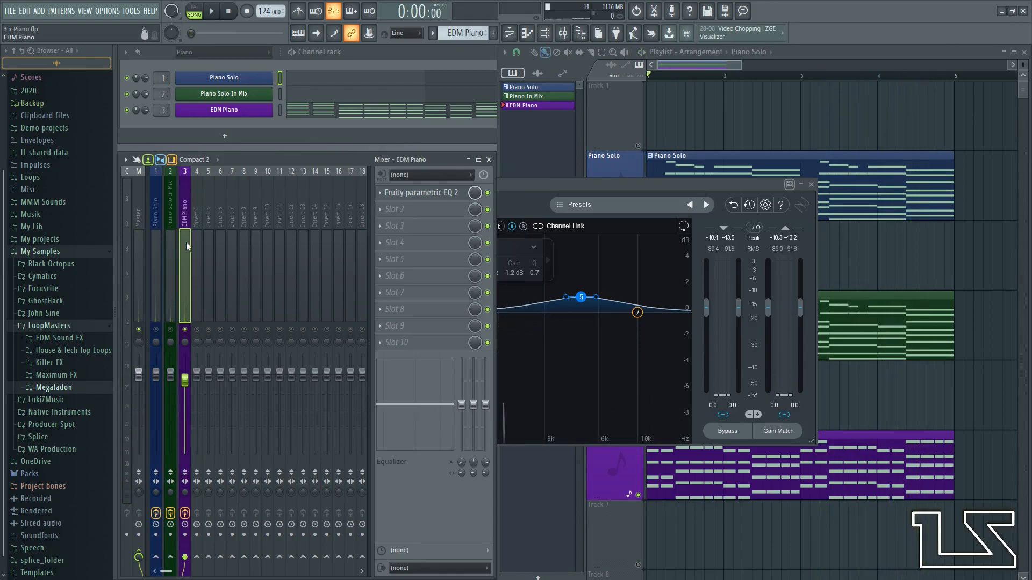
Fine-tune the high-pass cutoff slightly lower in the EDM Piano's Fruity Parametric EQ 2 while checking it in playback
{"action": "left_click", "coordinate": [415, 195]}
{"action": "mouse_move", "coordinate": [450, 345]}
{"action": "left_mouse_down"}
{"action": "mouse_move", "coordinate": [437, 345]}
{"action": "mouse_move", "coordinate": [471, 345]}
{"action": "mouse_move", "coordinate": [273, 345]}
{"action": "mouse_move", "coordinate": [466, 345]}
{"action": "mouse_move", "coordinate": [419, 345]}
{"action": "mouse_move", "coordinate": [439, 345]}
{"action": "left_mouse_up"}
{"action": "key", "text": "space"}
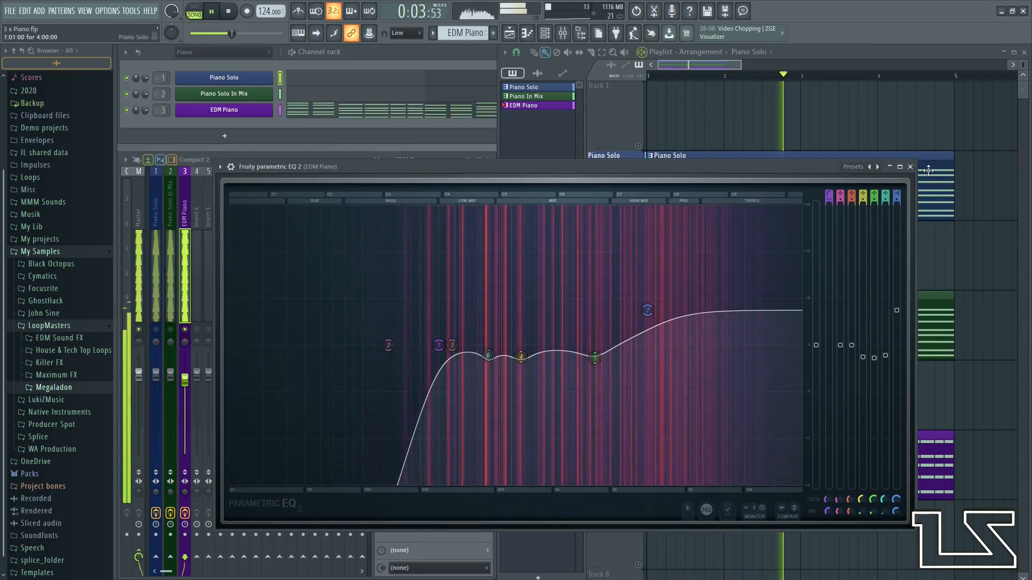
{"action": "key", "text": "space"}
{"action": "mouse_move", "coordinate": [446, 346]}
{"action": "left_mouse_down"}
{"action": "mouse_move", "coordinate": [614, 346]}
{"action": "mouse_move", "coordinate": [445, 346]}
{"action": "left_mouse_up"}
{"action": "key", "text": "space"}
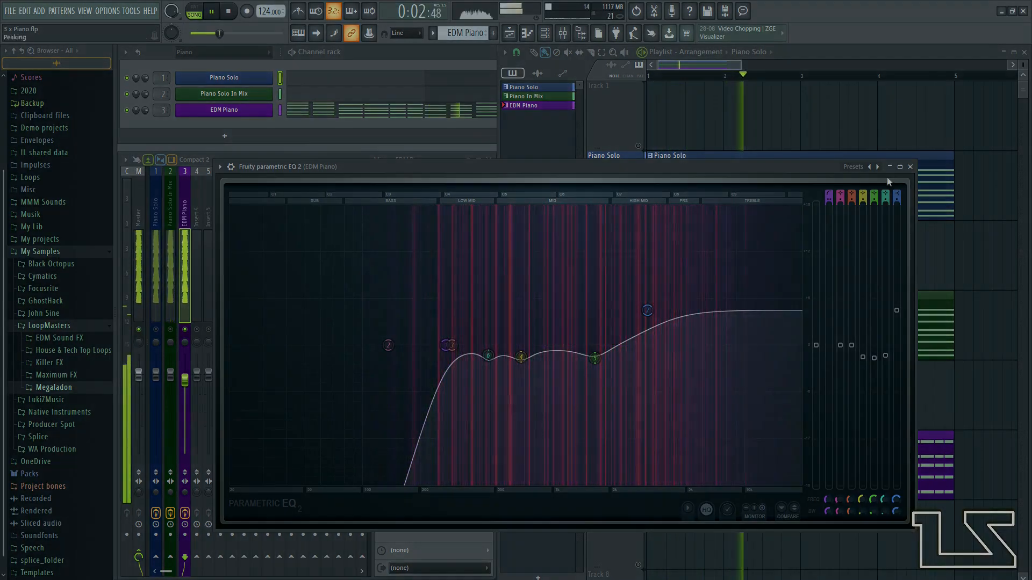